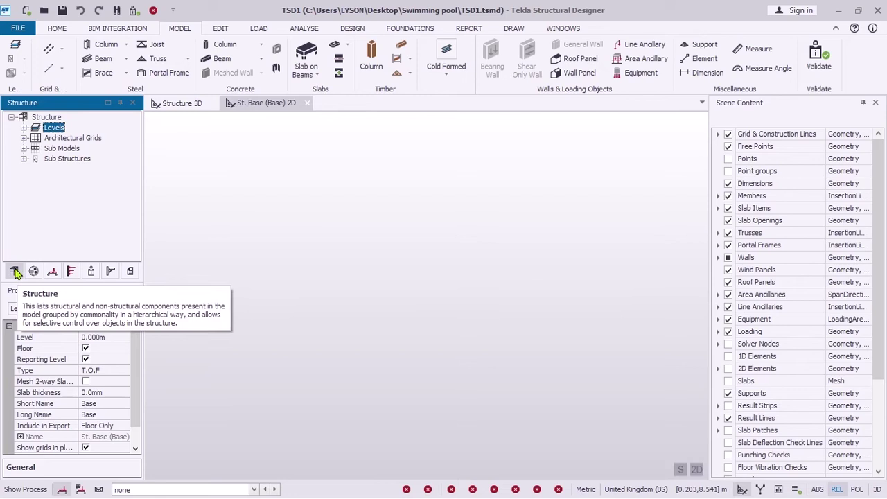
# Step: Insert construction level 1 above Base with 2.5 m spacing, putting Base at -2.500 m
pyautogui.click(15, 271)
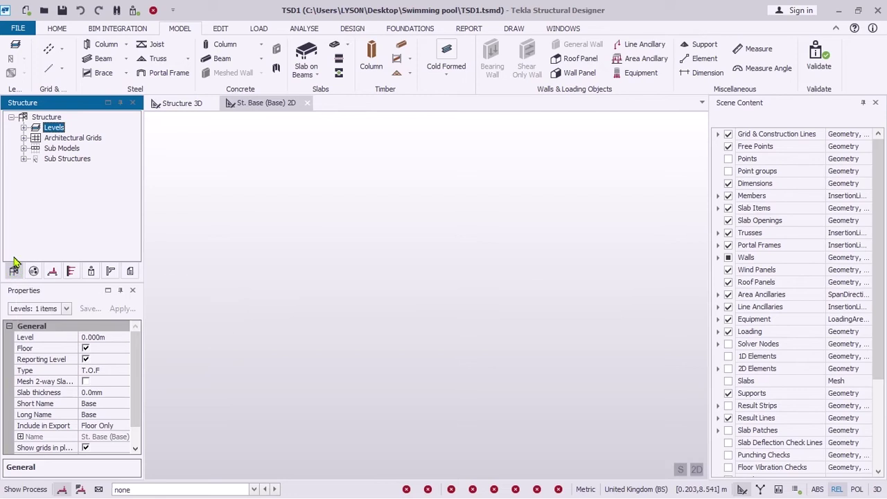
pyautogui.doubleClick(53, 129)
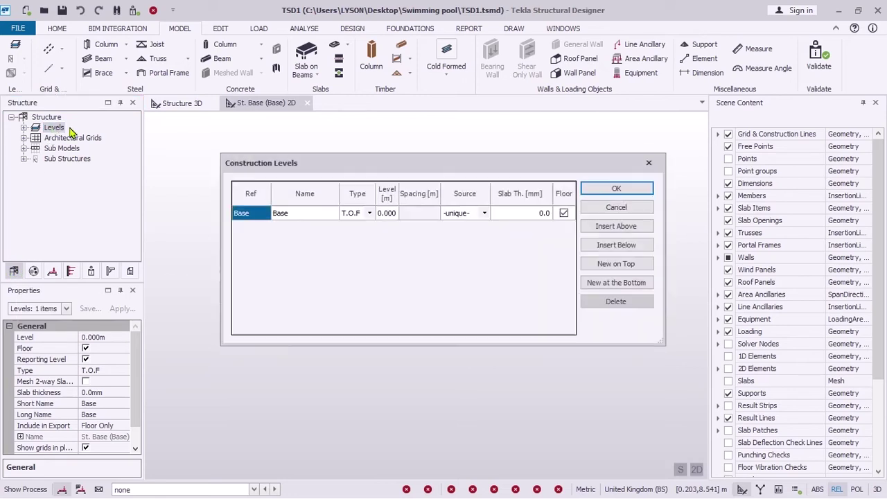
pyautogui.click(637, 227)
pyautogui.click(421, 214)
pyautogui.write('2.5')
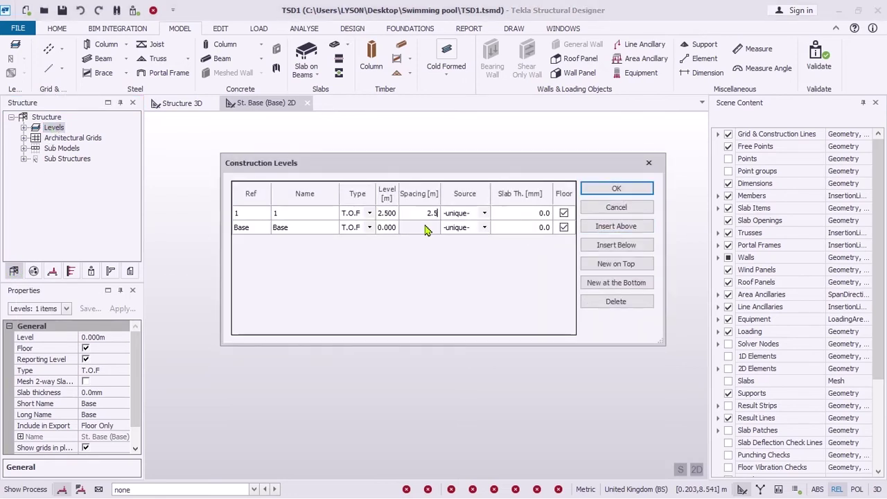
pyautogui.click(391, 233)
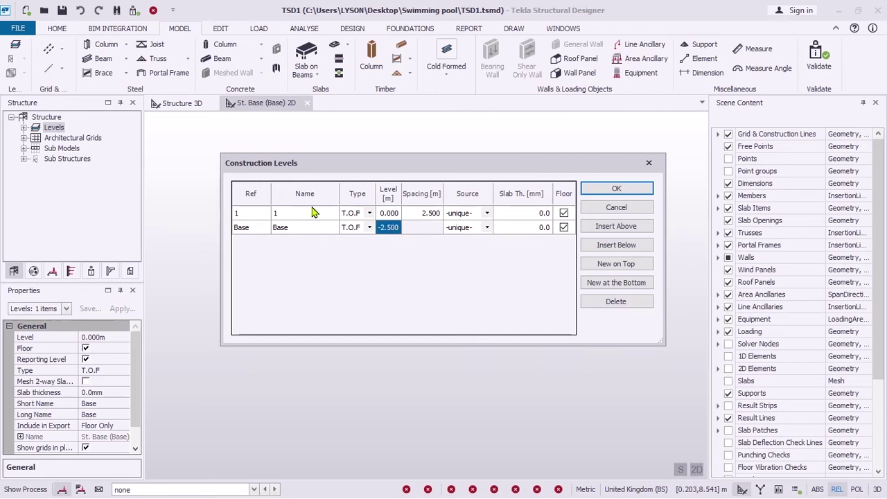
pyautogui.click(616, 189)
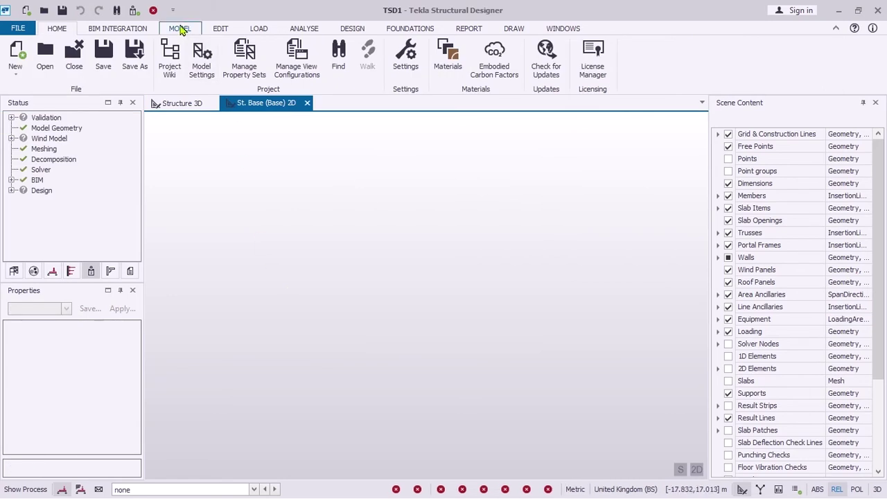
# Step: Draw grid line 1 as a single grid line
pyautogui.click(181, 29)
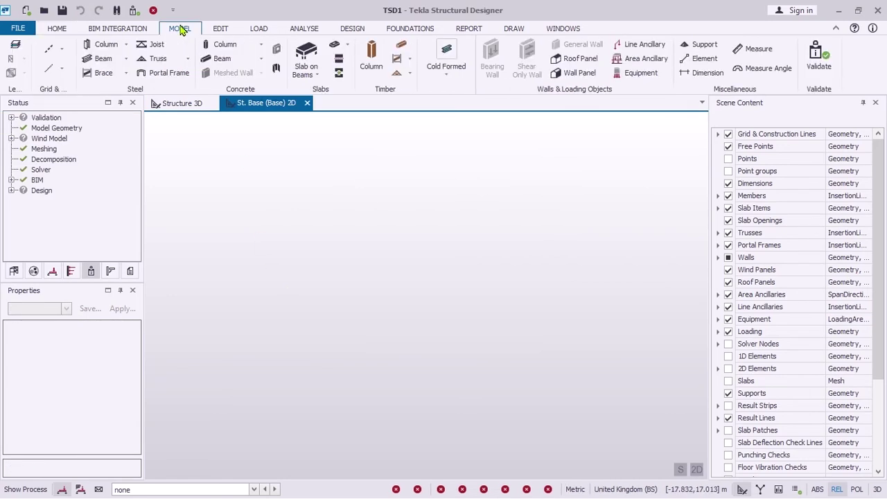
pyautogui.click(61, 52)
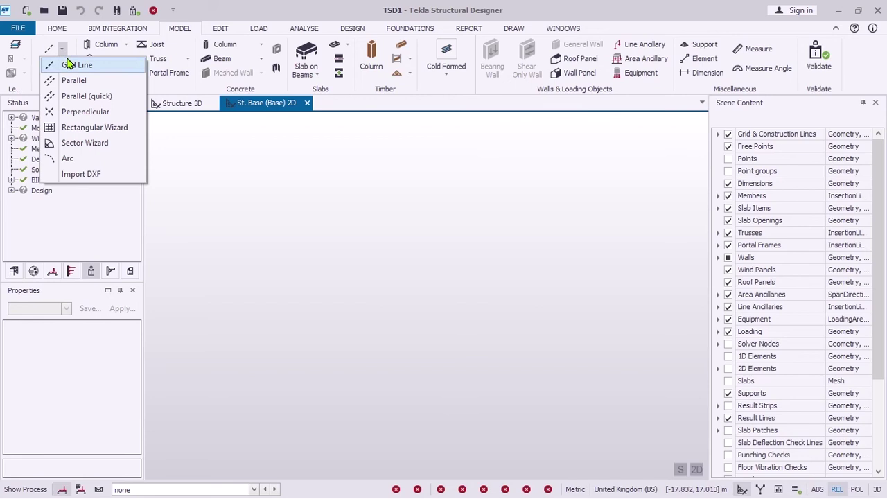
pyautogui.click(70, 64)
pyautogui.click(275, 258)
pyautogui.click(567, 258)
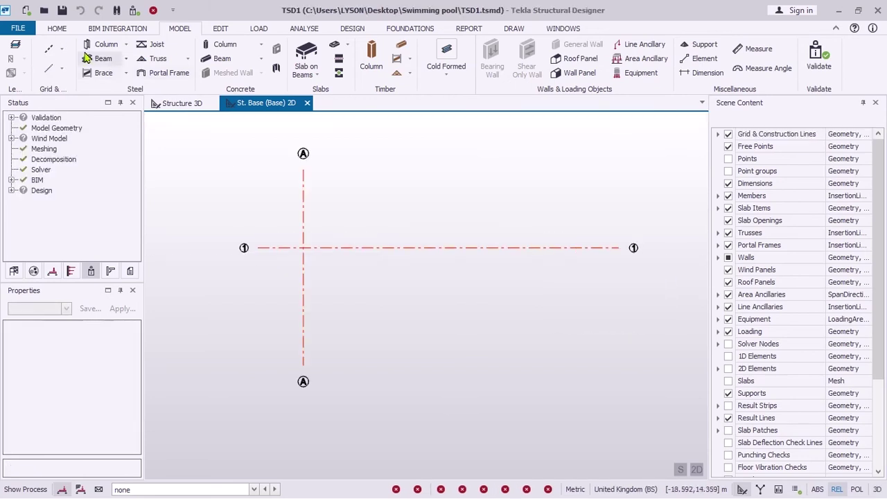
# Step: Add grid line 3 parallel to grid line 1
pyautogui.click(62, 50)
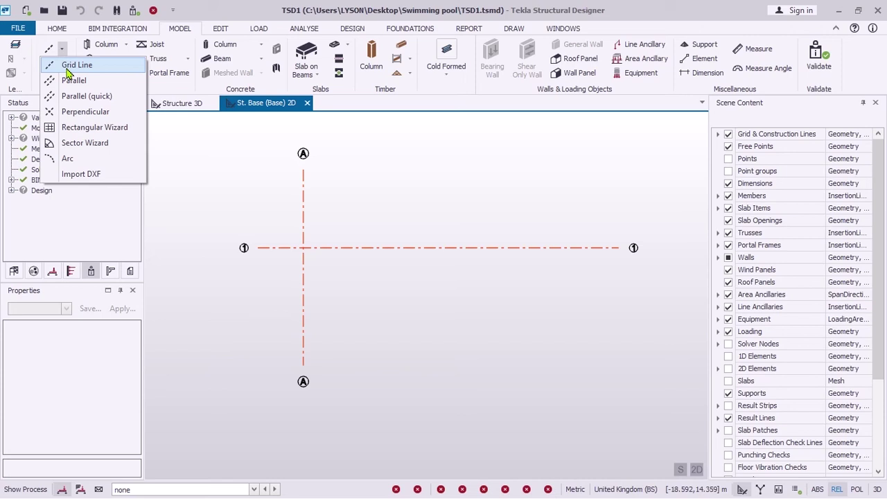
pyautogui.click(69, 79)
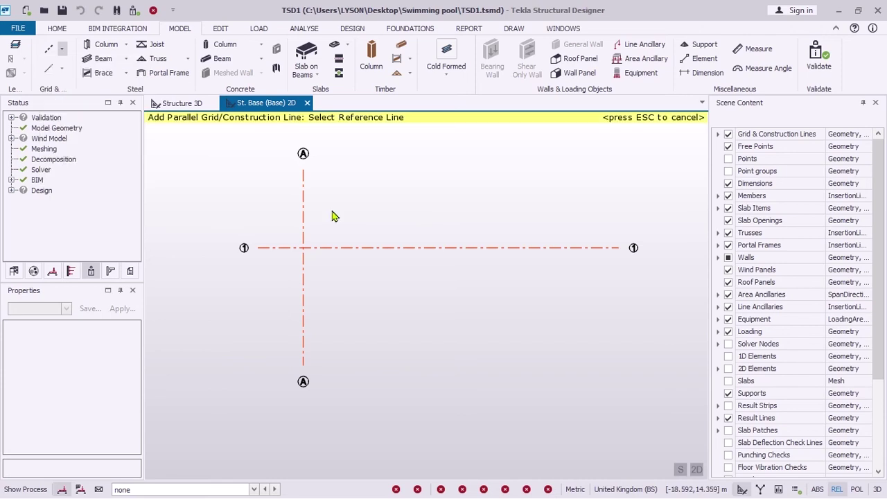
pyautogui.click(368, 247)
pyautogui.click(346, 306)
pyautogui.click(236, 301)
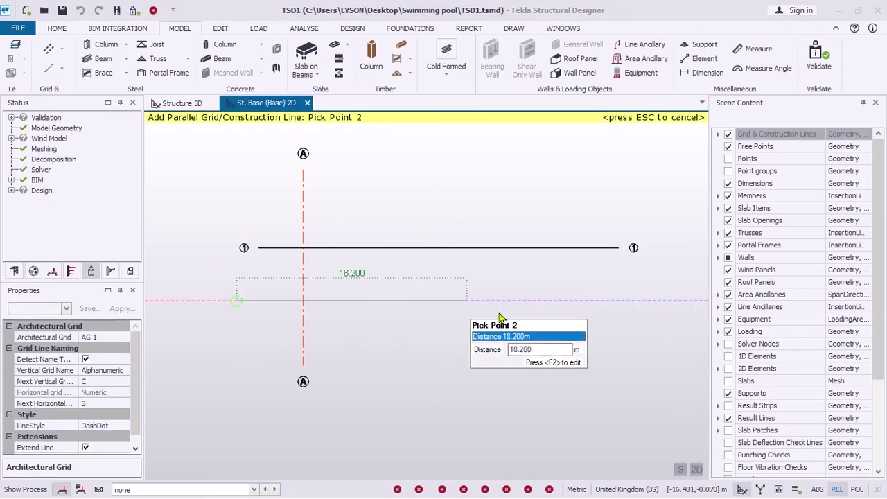
pyautogui.click(505, 309)
# Step: Add grid line C parallel to grid A at 10 m, then end the grid command
pyautogui.click(303, 267)
pyautogui.write('10')
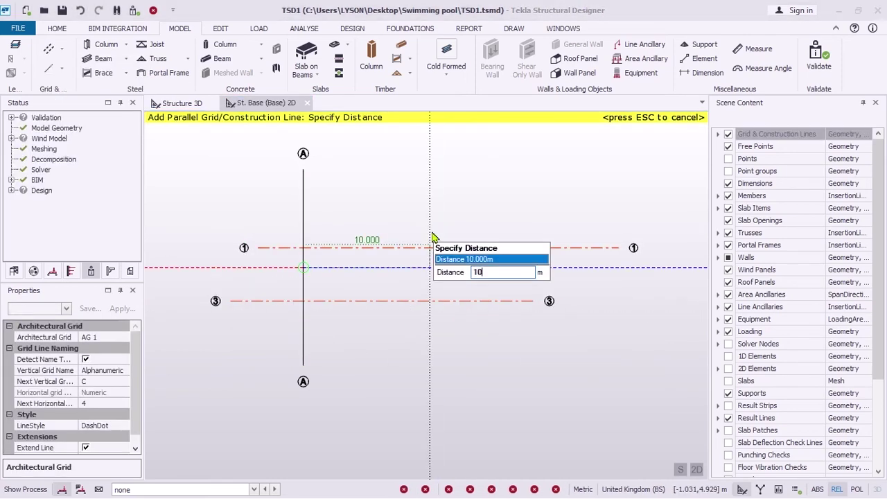
pyautogui.press('Return')
pyautogui.click(430, 226)
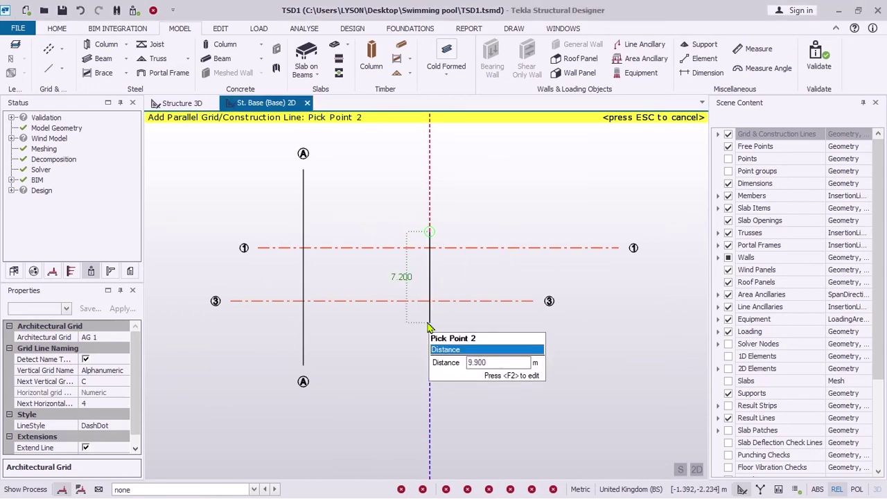
pyautogui.click(429, 324)
pyautogui.press('Escape')
pyautogui.scroll(-1, 393, 335)
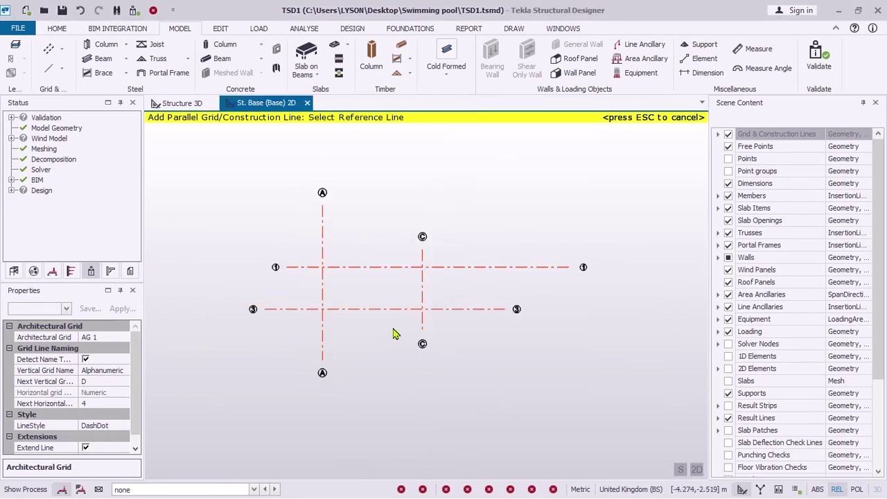
pyautogui.press('Escape')
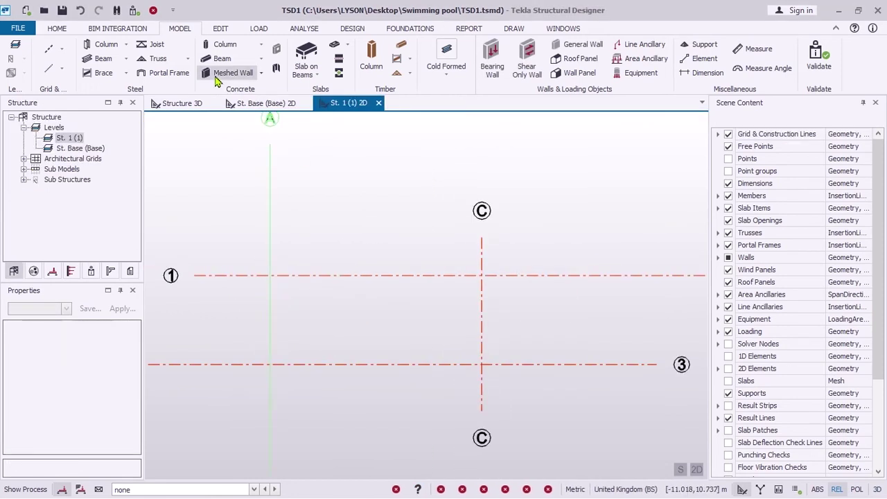
# Step: Start a C25 meshed concrete wall with its first point at A/1
pyautogui.click(217, 74)
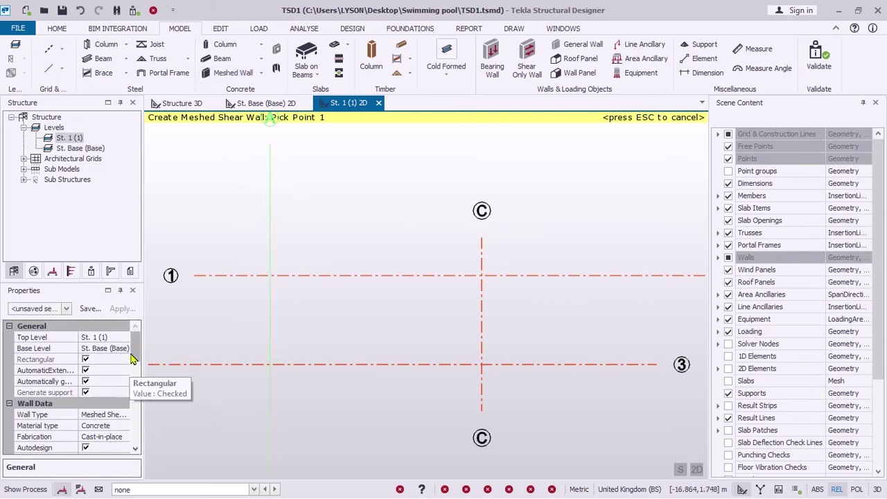
pyautogui.moveTo(137, 355); pyautogui.dragTo(138, 402)
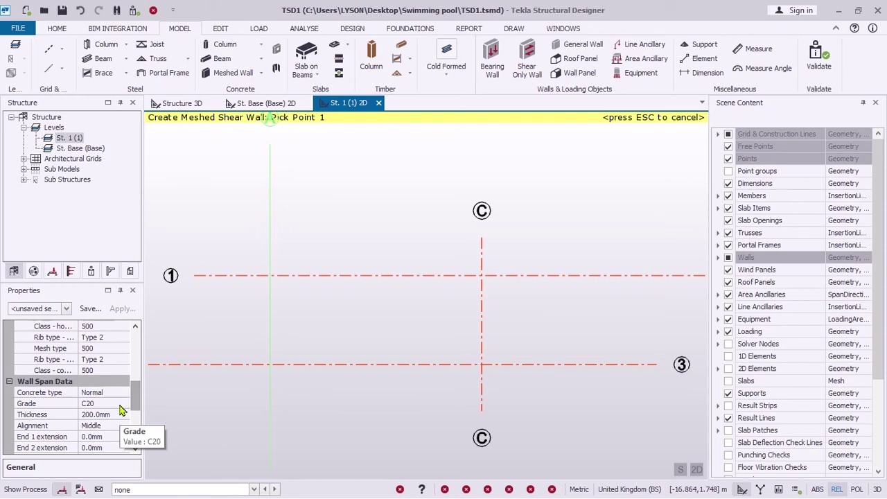
pyautogui.click(123, 403)
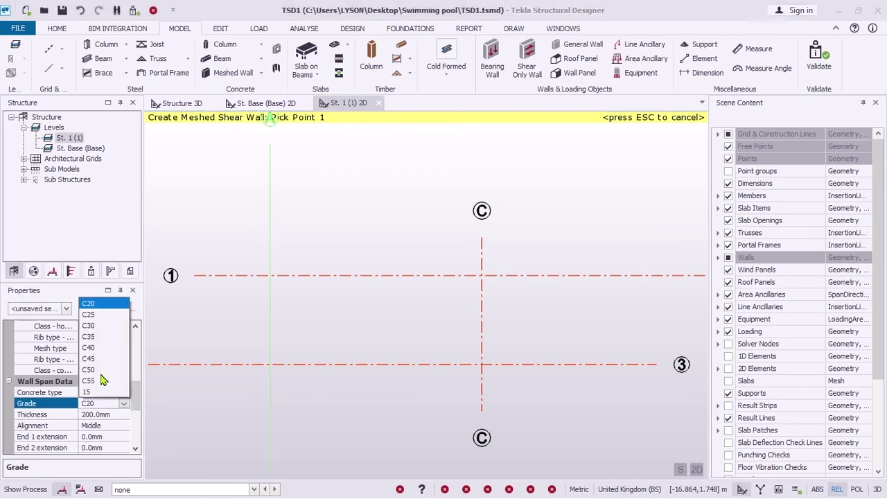
pyautogui.click(95, 322)
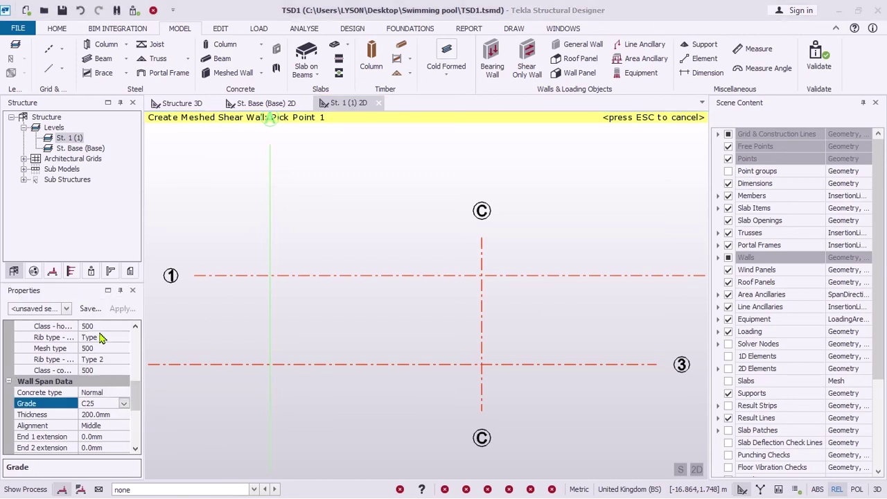
pyautogui.click(271, 275)
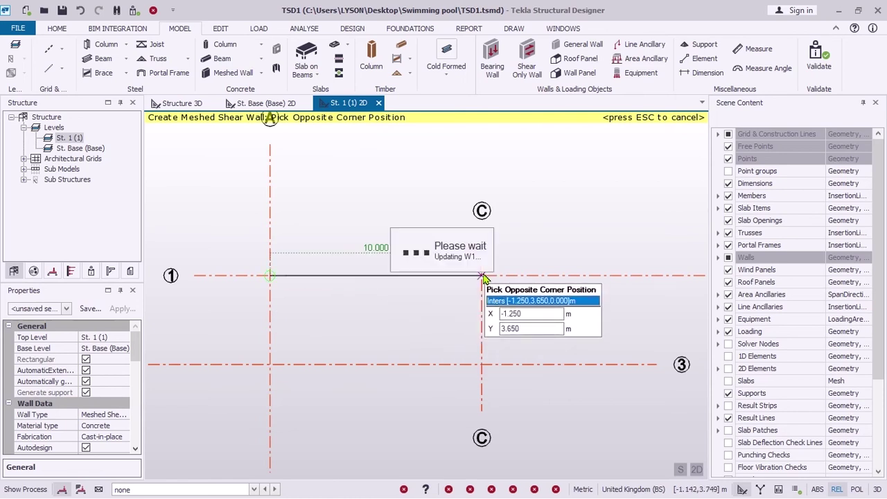
# Step: Complete the pool walls along grids A, 3 and C, closing the rectangular box
pyautogui.click(270, 275)
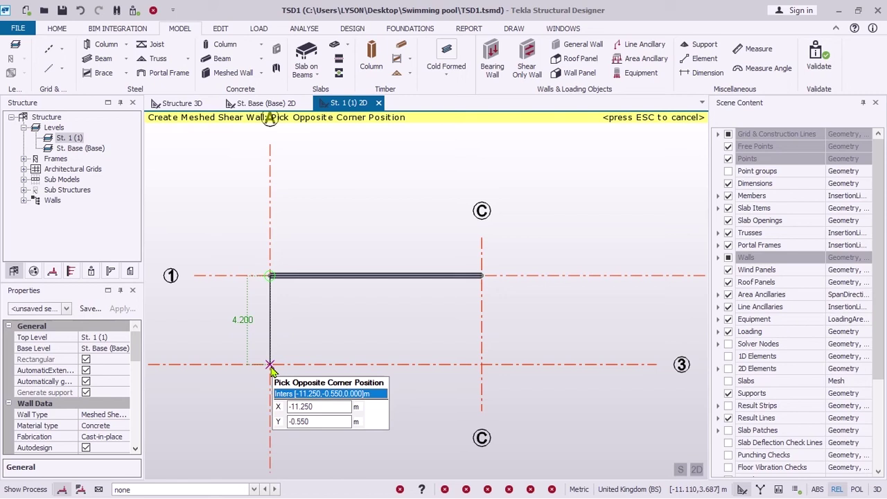
pyautogui.click(270, 365)
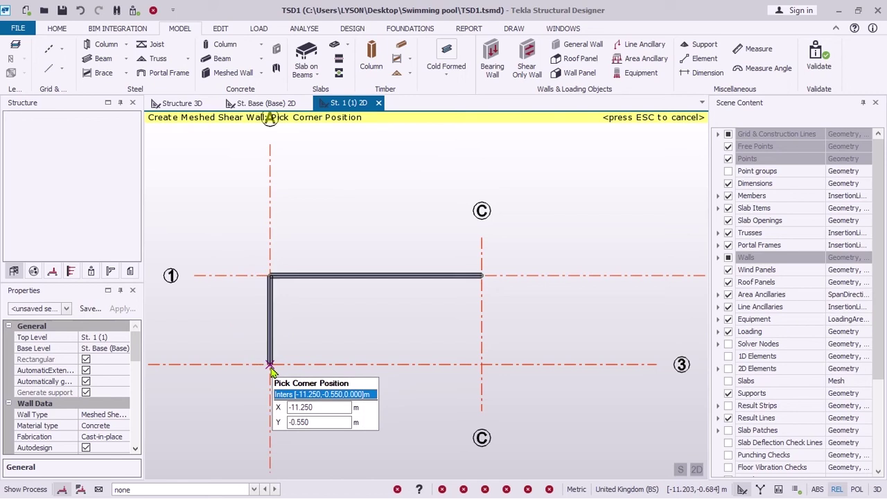
pyautogui.click(482, 365)
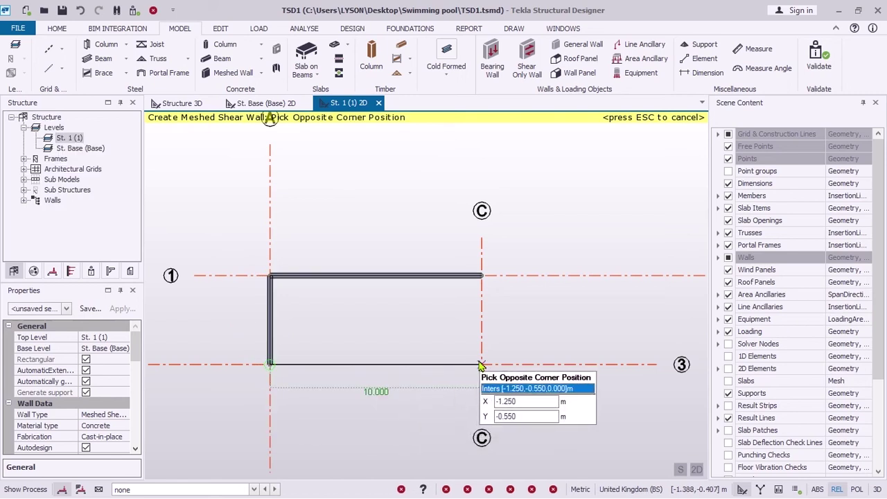
pyautogui.click(471, 280)
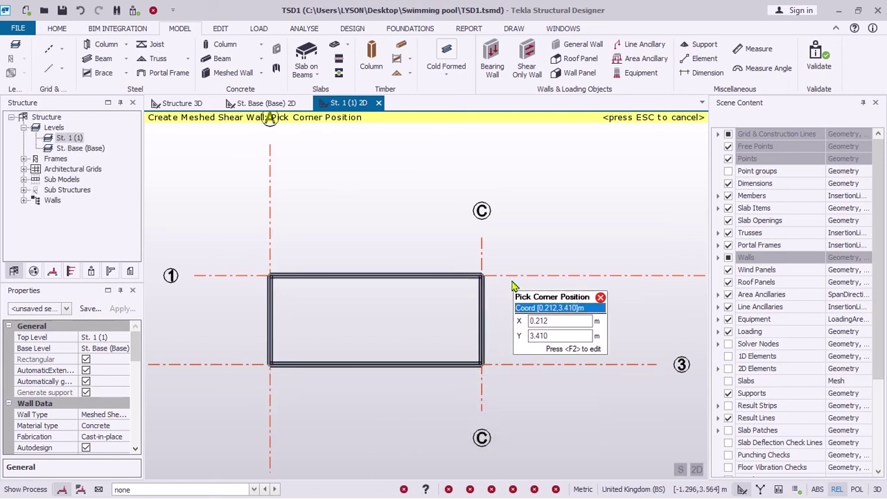
pyautogui.press('Escape')
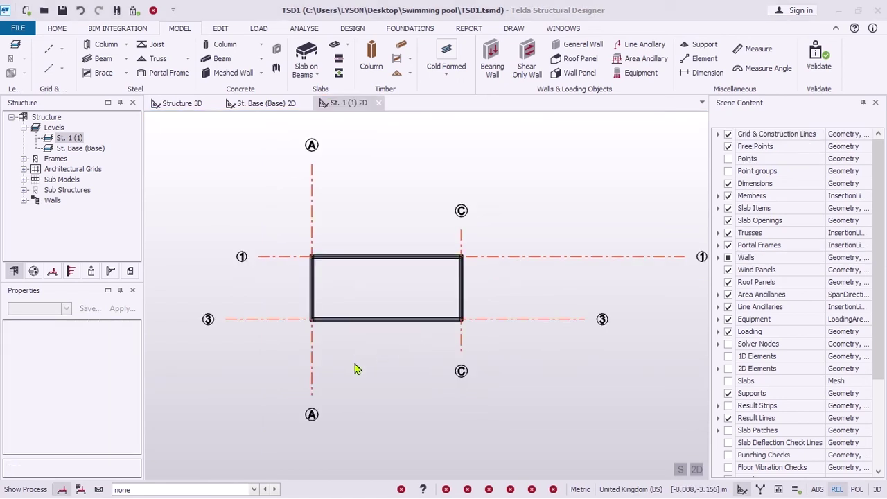
pyautogui.click(181, 104)
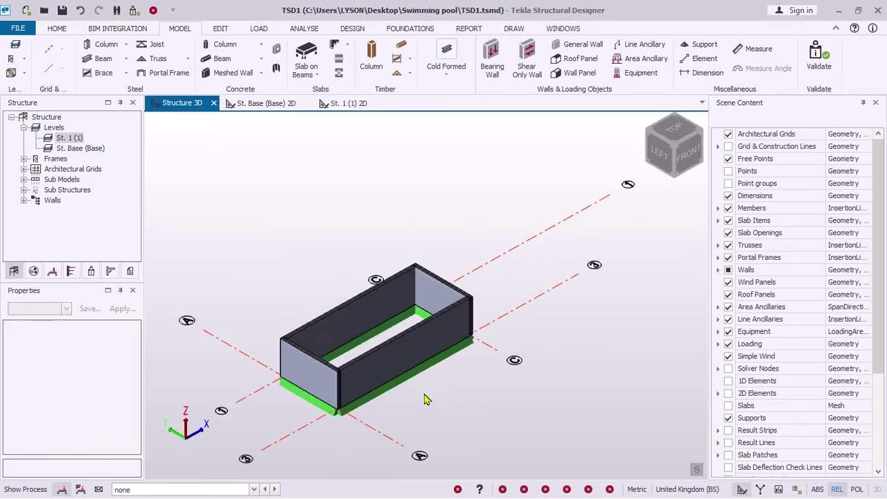
pyautogui.moveTo(424, 398)
pyautogui.mouseDown(button='middle')
pyautogui.moveTo(426, 381)
pyautogui.moveTo(430, 404)
pyautogui.mouseUp(button='middle')
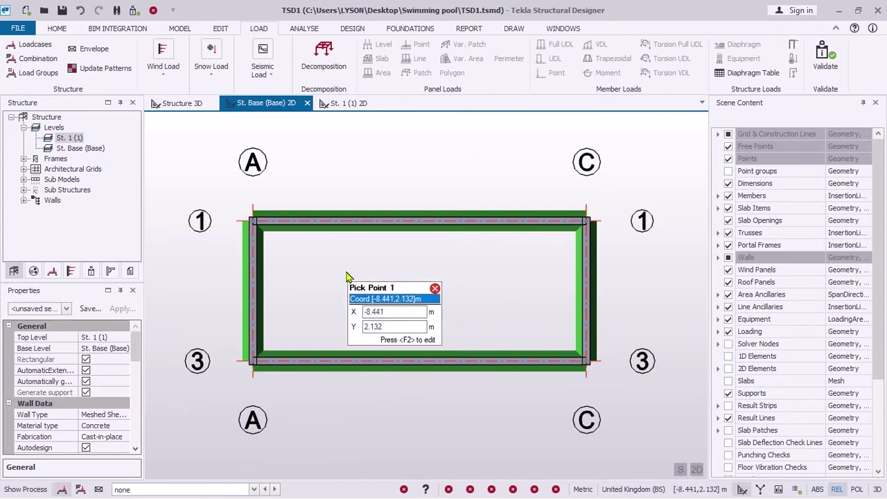
# Step: Start a 300 mm C30 foundation mat with 345 mm overhang and 150 kN/m² bearing pressure
pyautogui.click(409, 29)
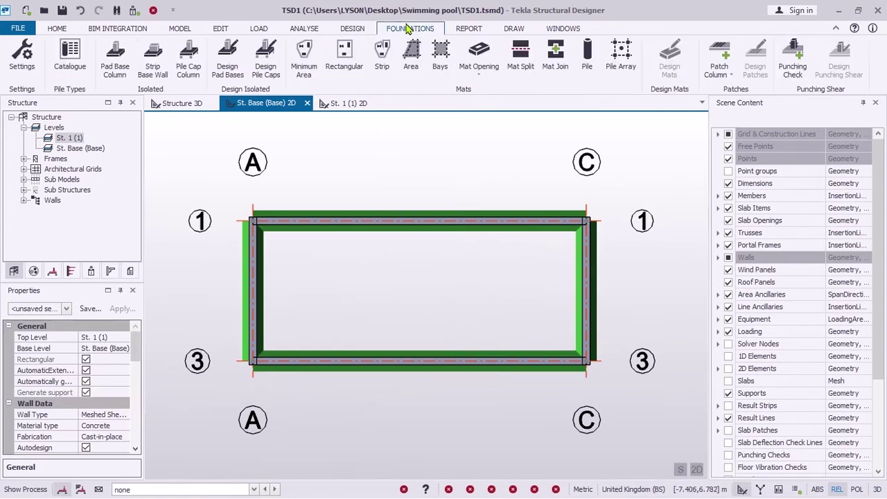
pyautogui.click(411, 68)
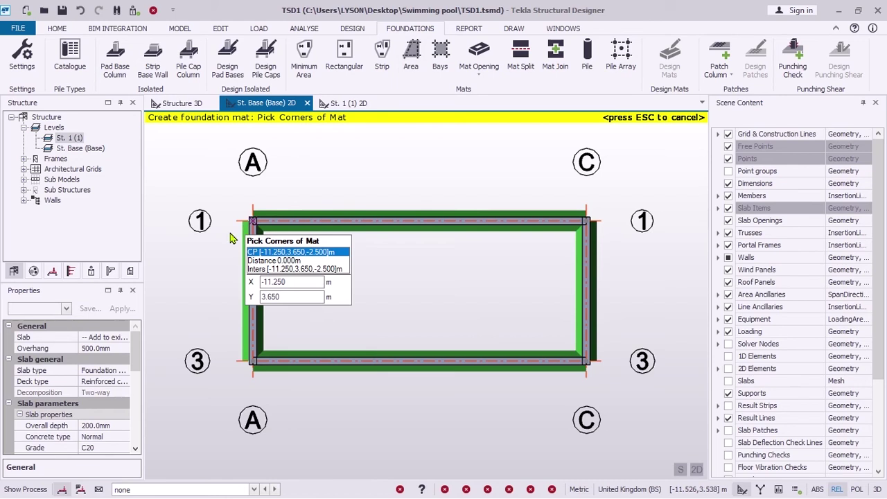
pyautogui.click(94, 348)
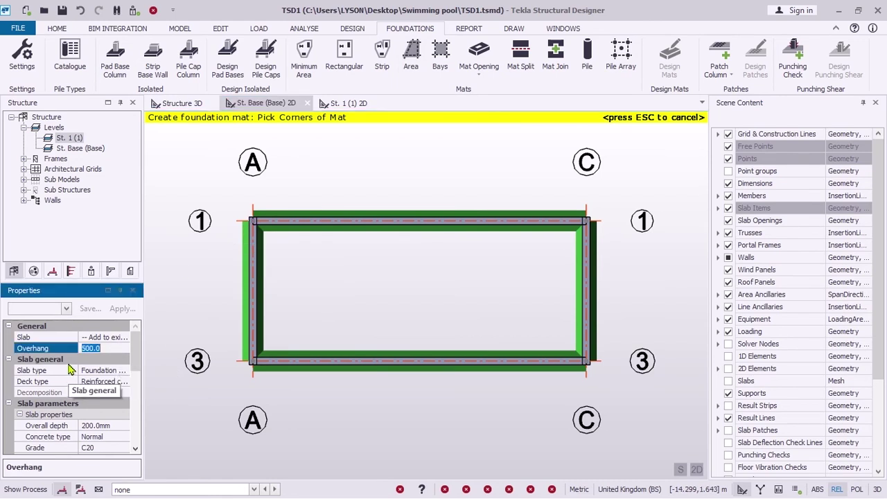
pyautogui.scroll(-5, 69, 371)
pyautogui.click(47, 415)
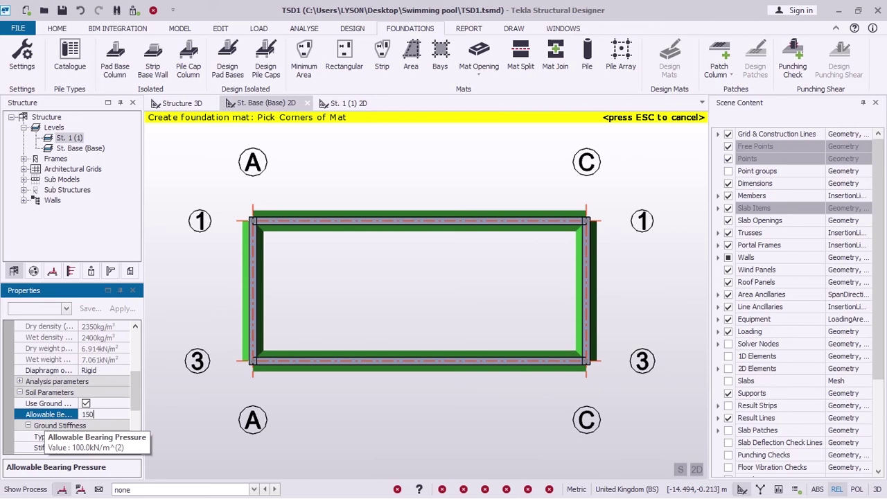
pyautogui.press('Return')
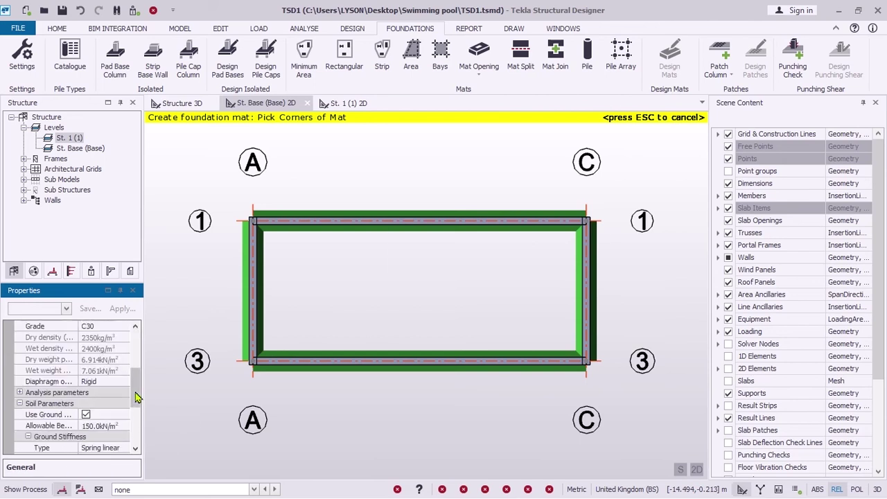
pyautogui.moveTo(136, 393); pyautogui.dragTo(133, 312)
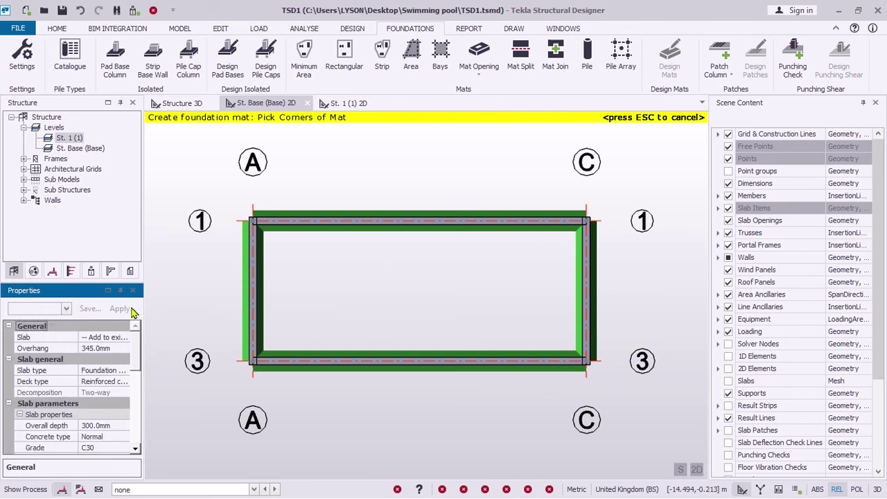
# Step: Pick the four wall corners to create mat MF 1, then inspect it in 3D
pyautogui.click(253, 221)
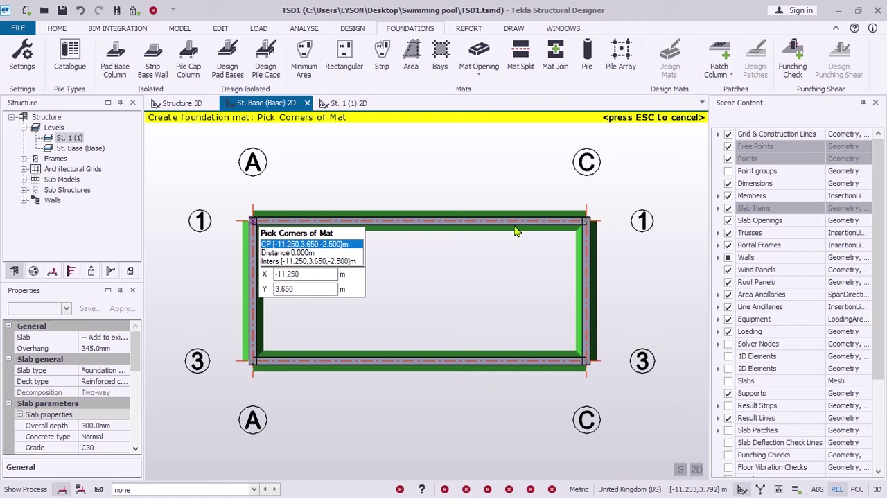
pyautogui.click(586, 220)
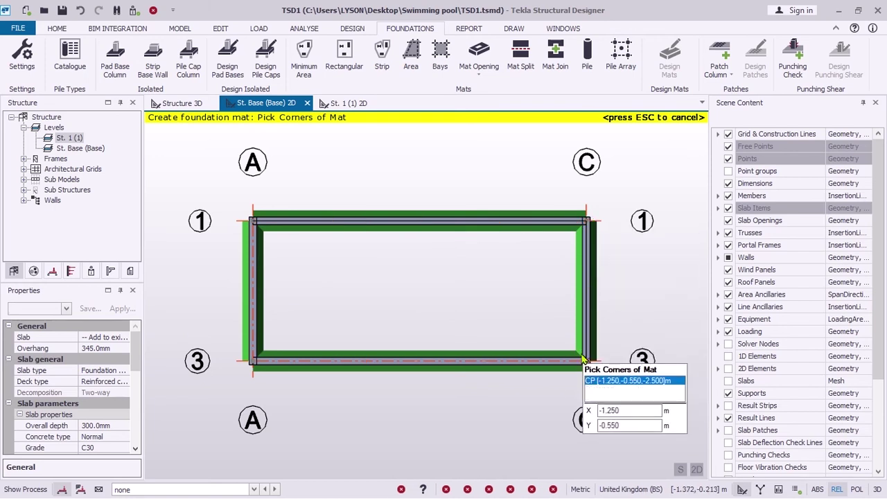
pyautogui.click(576, 355)
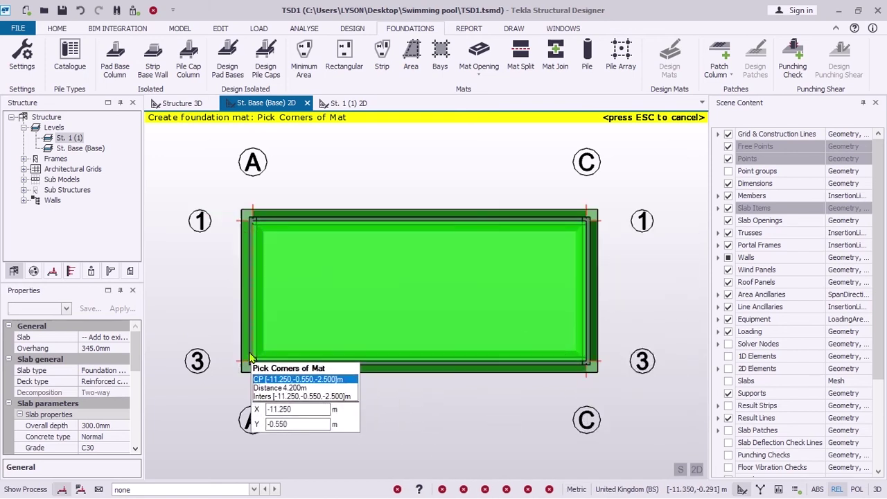
pyautogui.doubleClick(250, 357)
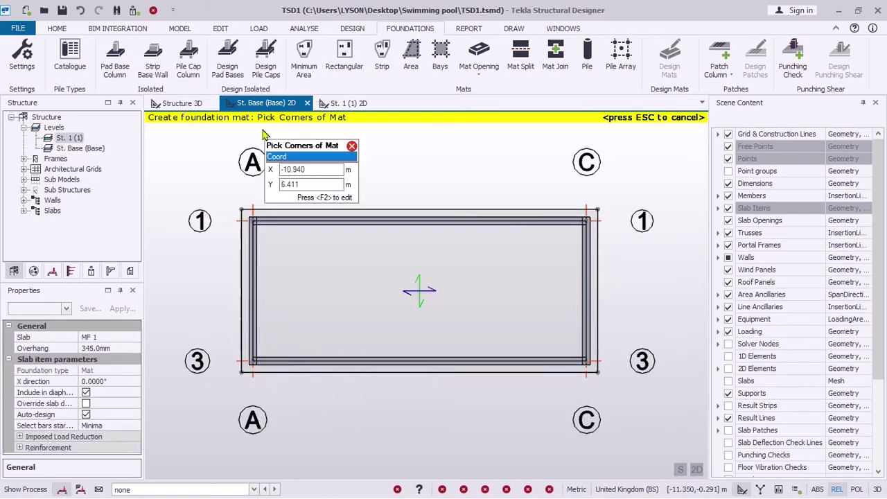
pyautogui.click(182, 104)
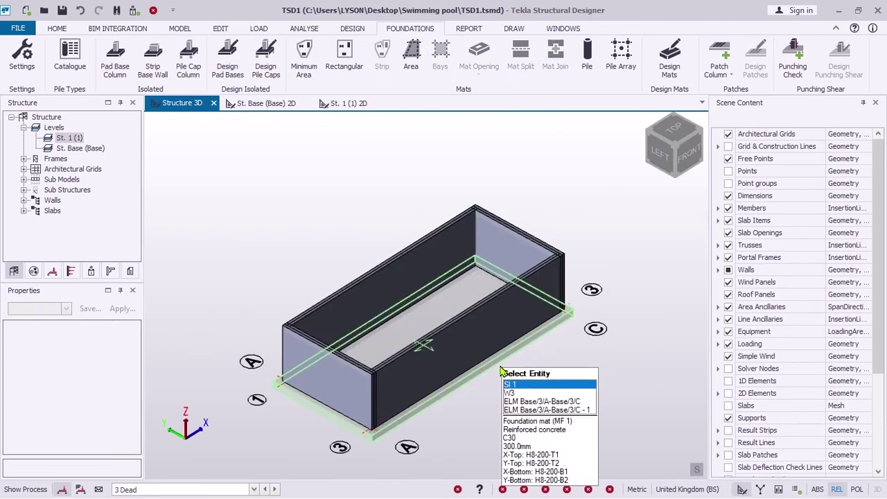
pyautogui.scroll(1, 576, 360)
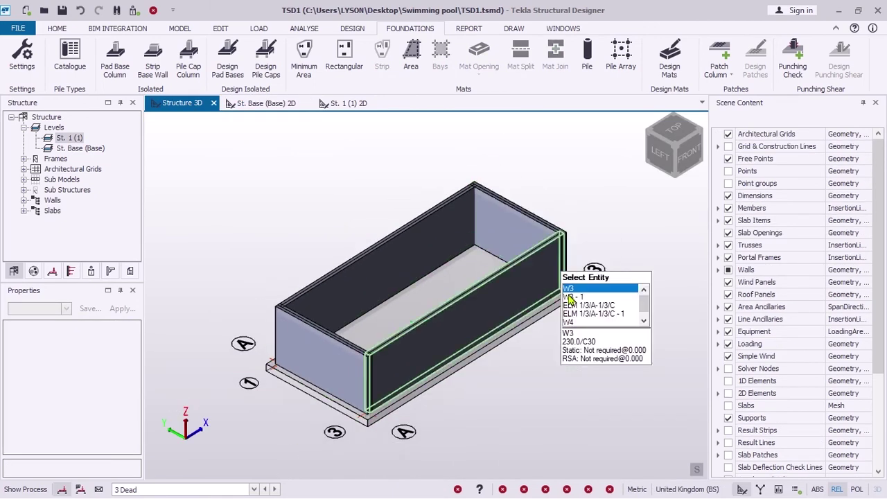
pyautogui.click(495, 350)
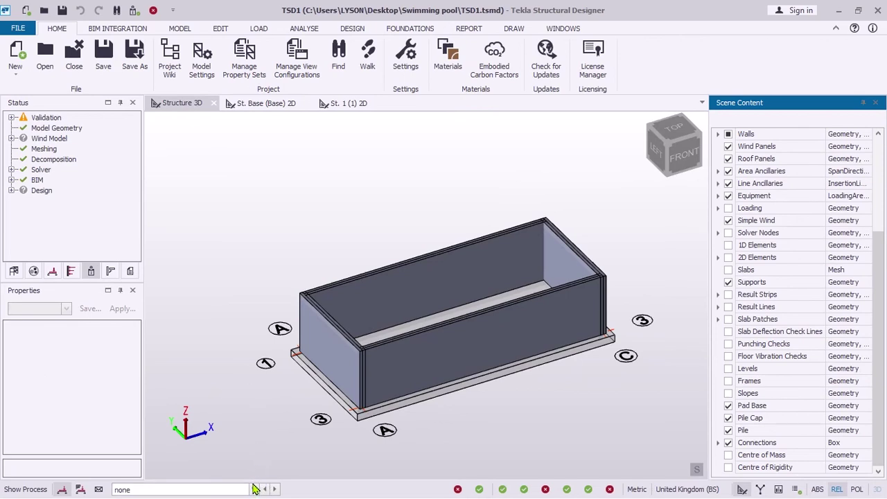
# Step: Make 3 Dead the active load case and start a variable area load
pyautogui.click(253, 489)
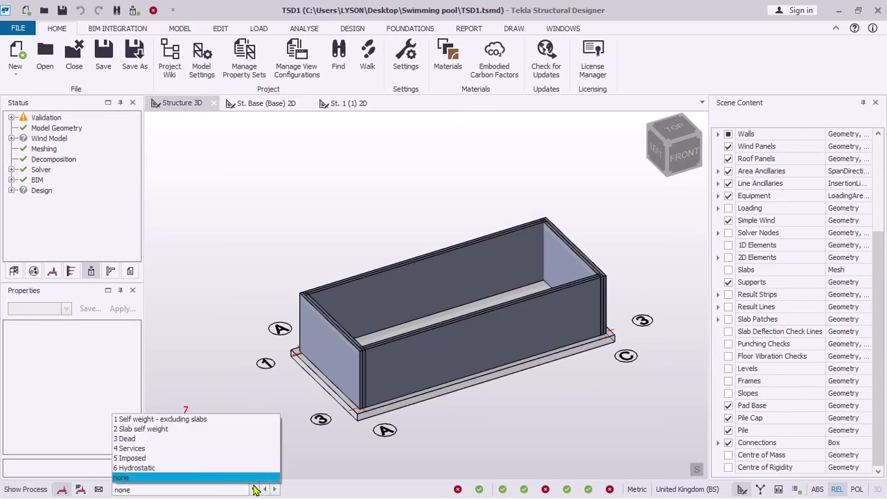
pyautogui.click(233, 447)
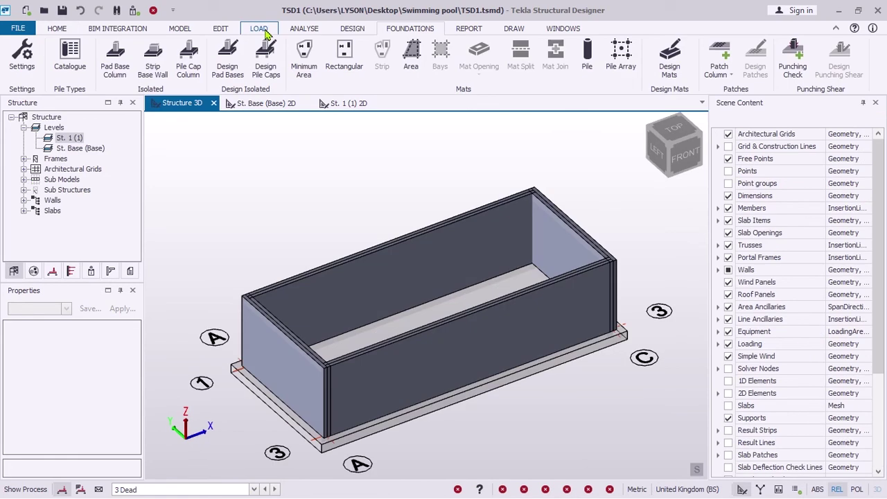
pyautogui.click(259, 29)
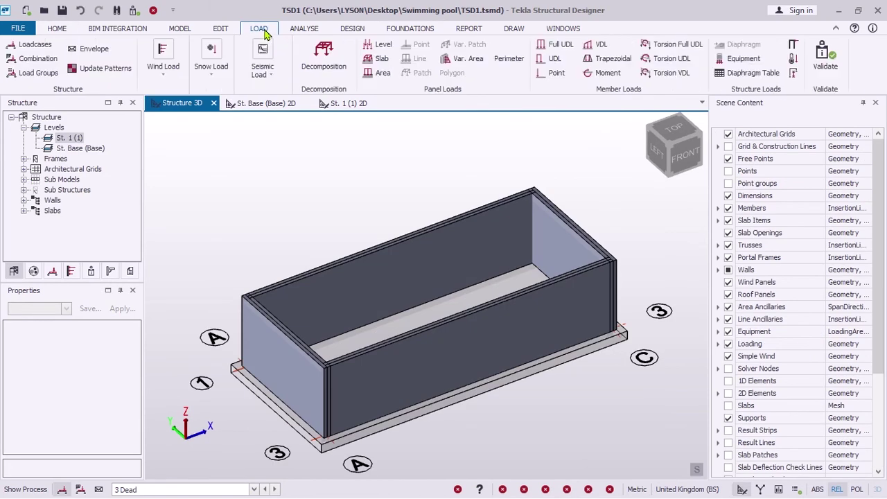
pyautogui.click(485, 61)
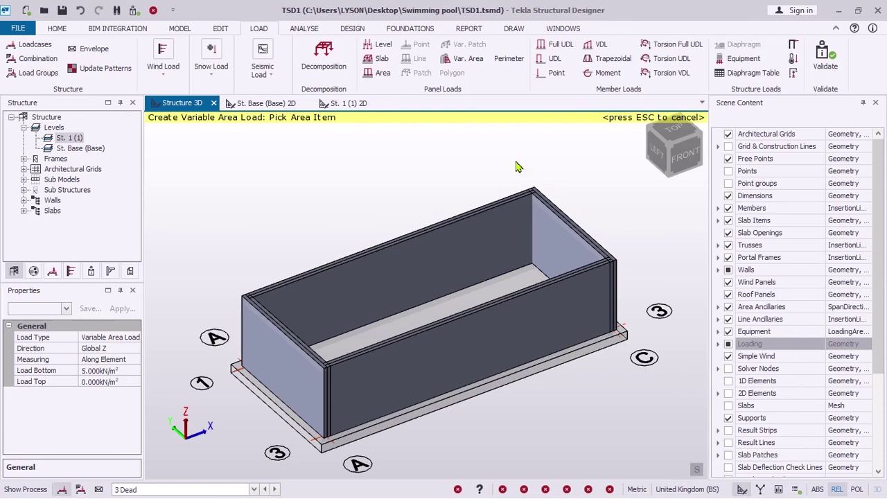
# Step: Set the variable load to 25 kN/m² at the bottom, 0 at the top, acting Normal
pyautogui.click(101, 371)
pyautogui.write('25')
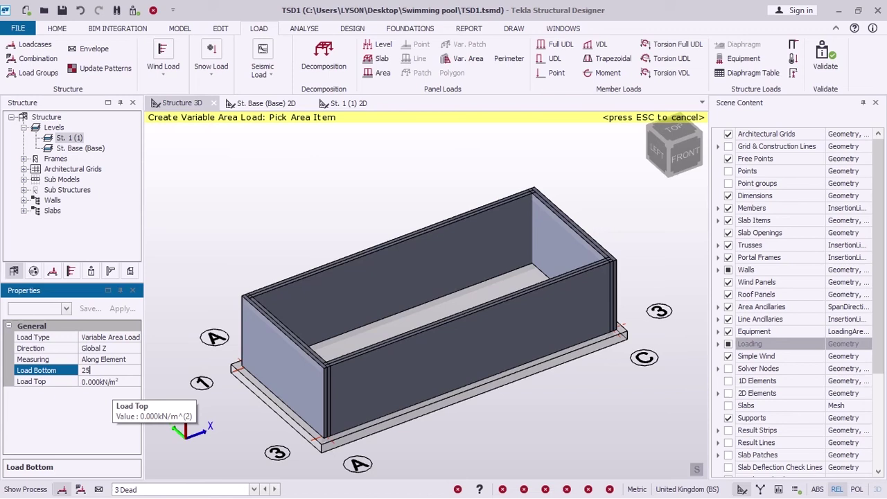
pyautogui.click(116, 383)
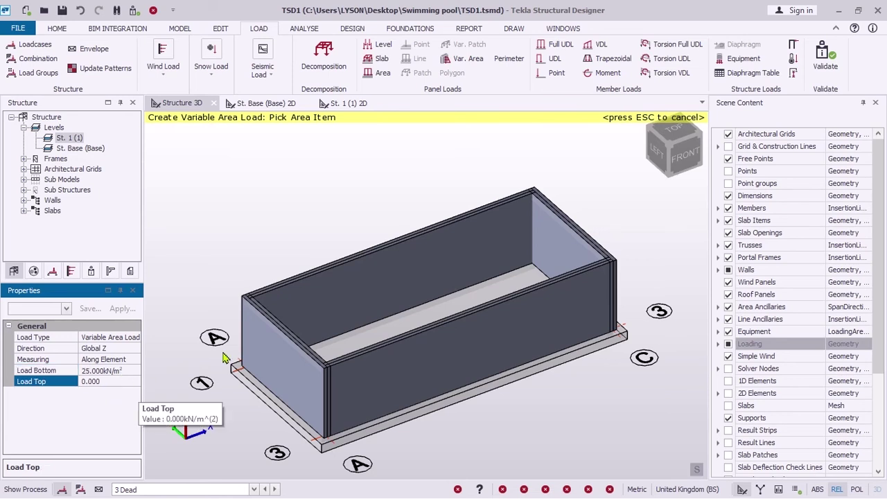
pyautogui.click(136, 349)
pyautogui.click(135, 349)
pyautogui.click(104, 359)
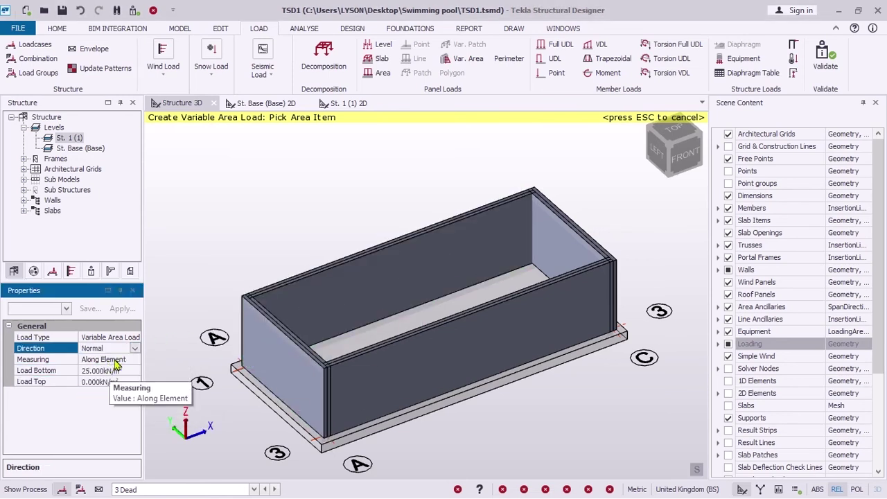
# Step: Apply the variable area load to walls W1 and W3
pyautogui.click(310, 292)
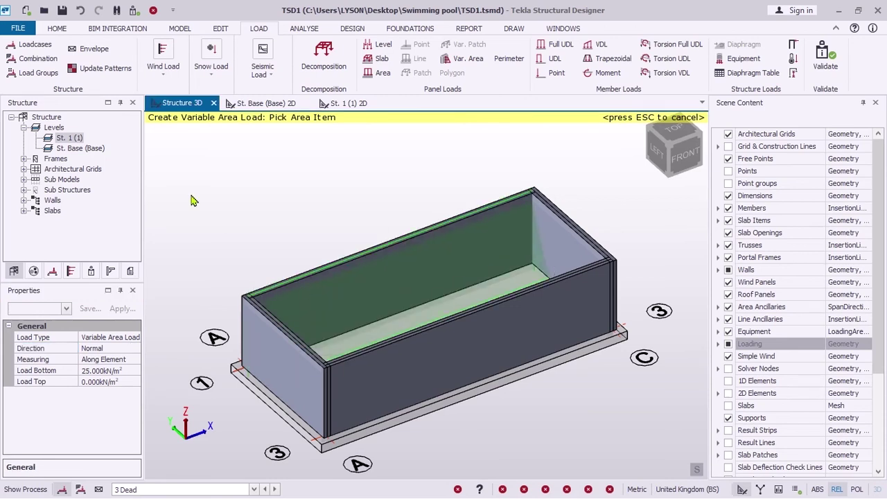
pyautogui.moveTo(194, 201); pyautogui.dragTo(403, 211, button='middle')
pyautogui.moveTo(404, 235); pyautogui.dragTo(300, 301, button='right')
pyautogui.press('Escape')
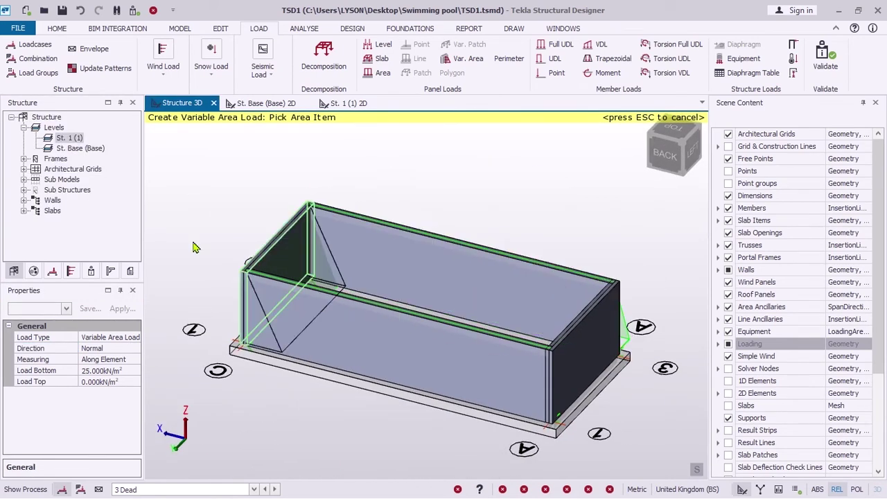
pyautogui.moveTo(194, 245); pyautogui.dragTo(494, 288, button='middle')
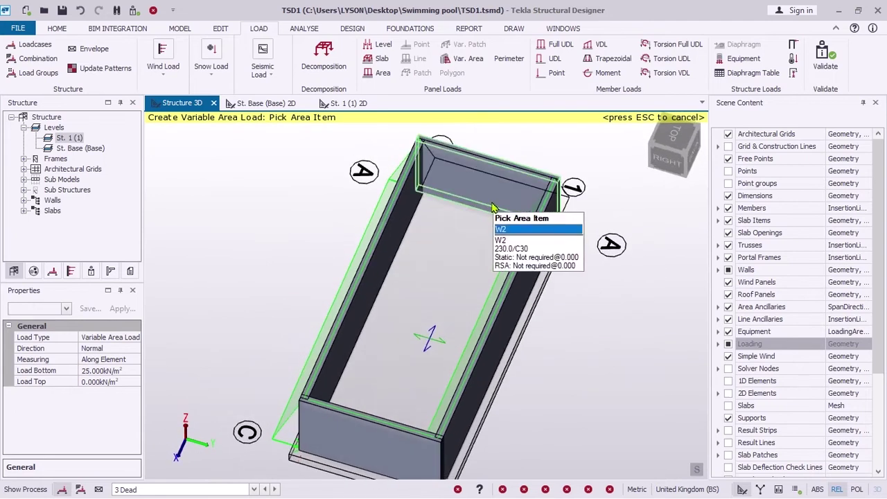
pyautogui.moveTo(340, 295); pyautogui.dragTo(274, 427, button='middle')
pyautogui.click(267, 430)
pyautogui.click(262, 433)
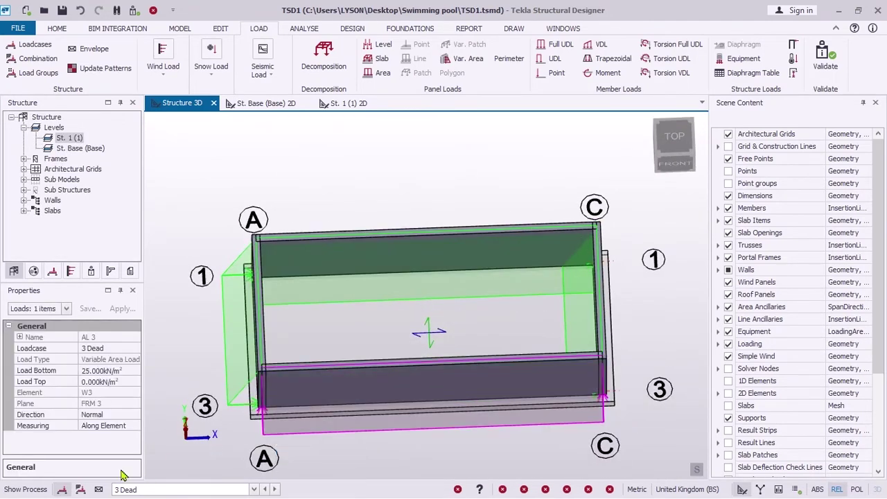
# Step: Change area load AL 4 on wall W2 to -25 kN/m² at the bottom
pyautogui.click(82, 370)
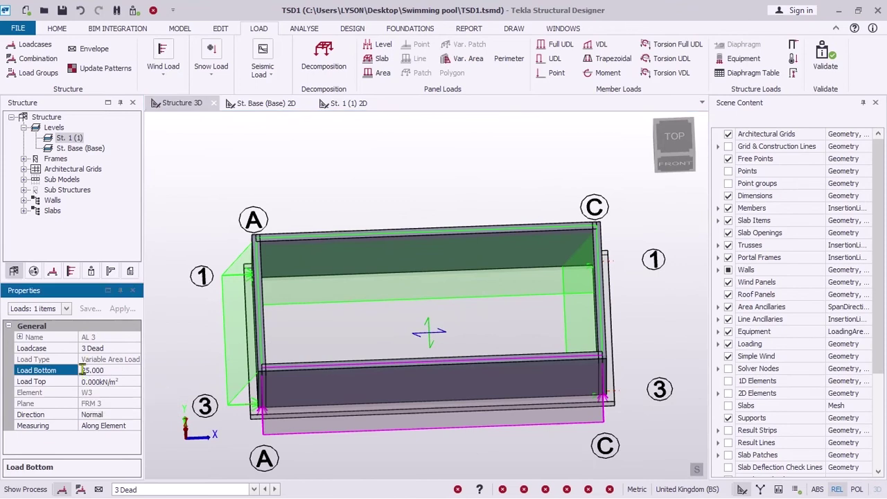
pyautogui.click(215, 331)
pyautogui.click(82, 371)
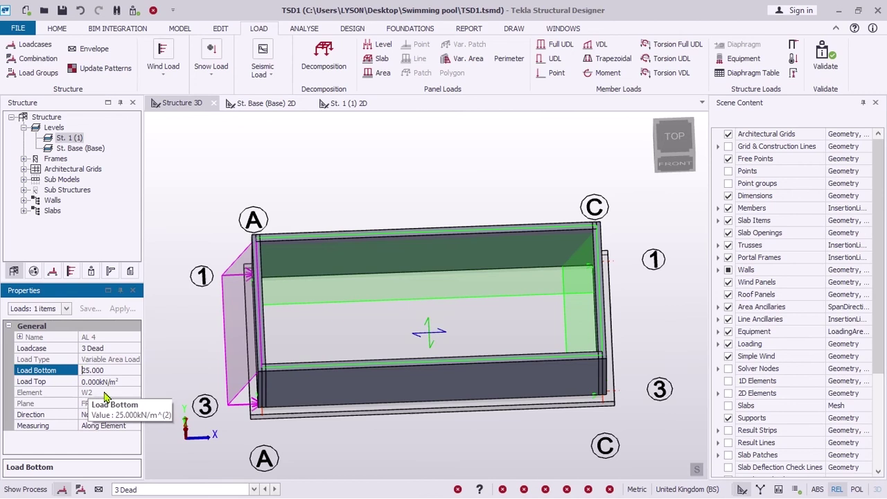
pyautogui.write('-')
pyautogui.click(293, 367)
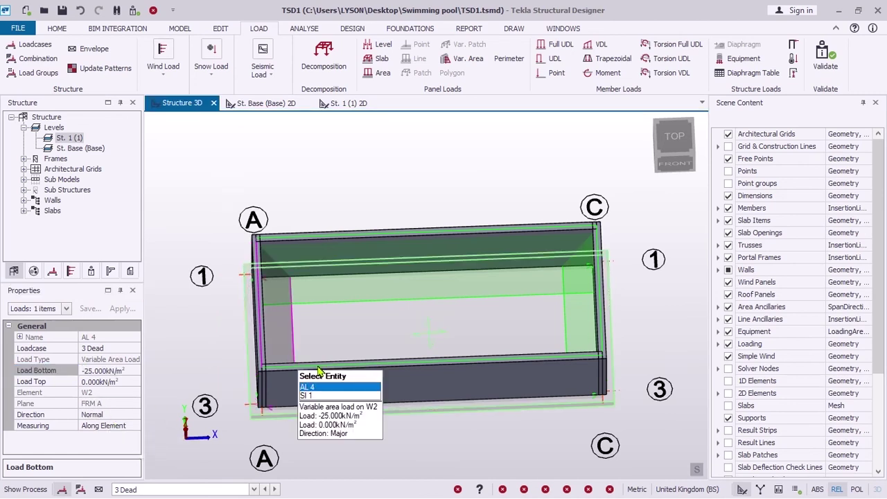
pyautogui.moveTo(293, 367); pyautogui.dragTo(233, 418, button='middle')
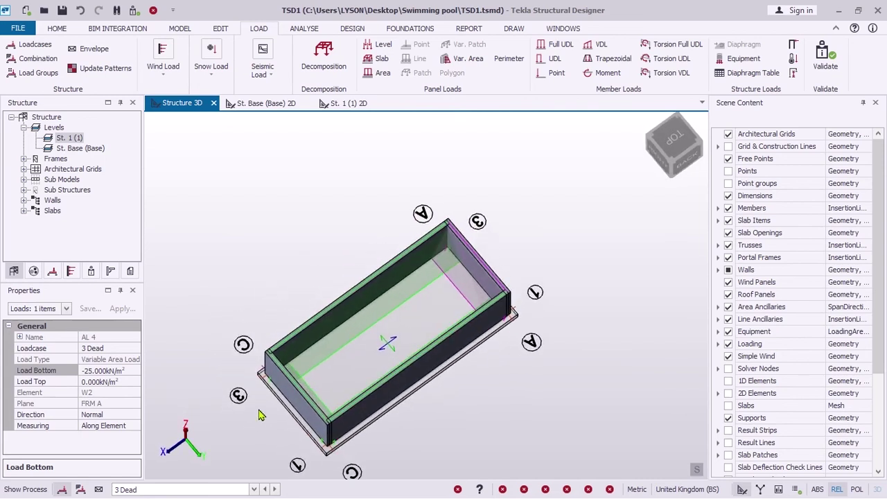
pyautogui.scroll(5, 243, 367)
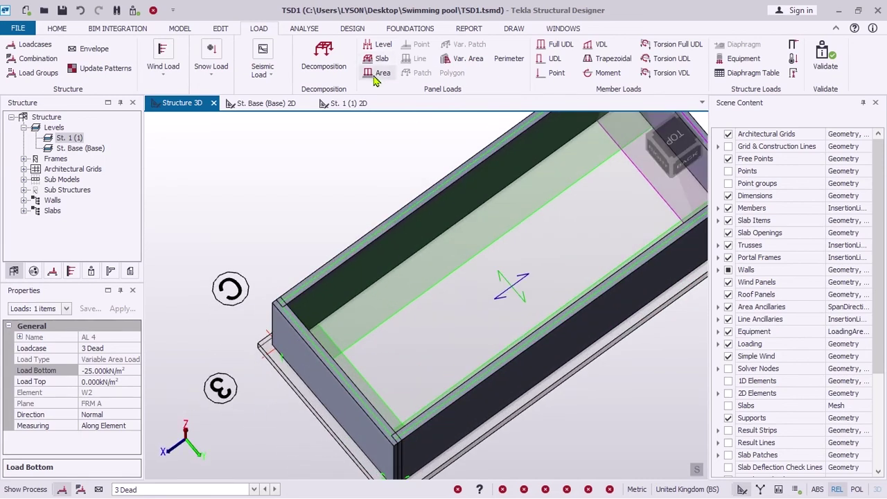
# Step: Place a 25 kN/m² Dead area load acting in Global Z on the foundation mat
pyautogui.click(377, 75)
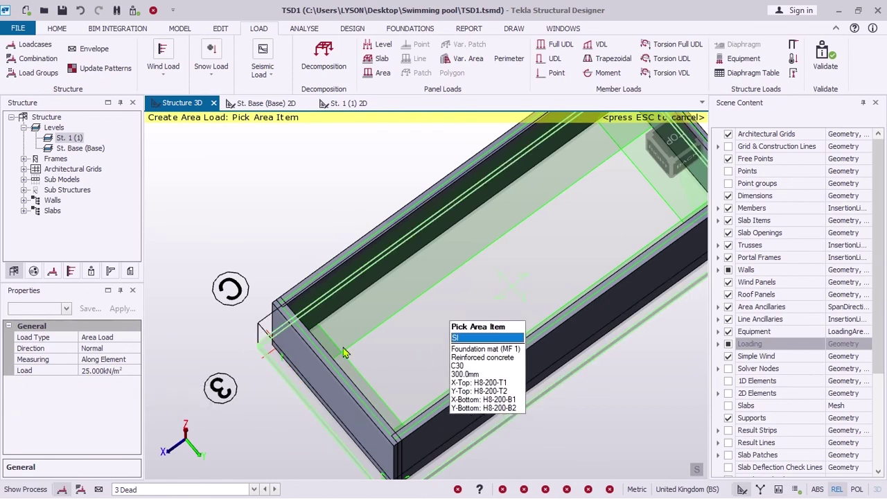
pyautogui.click(130, 349)
pyautogui.click(135, 349)
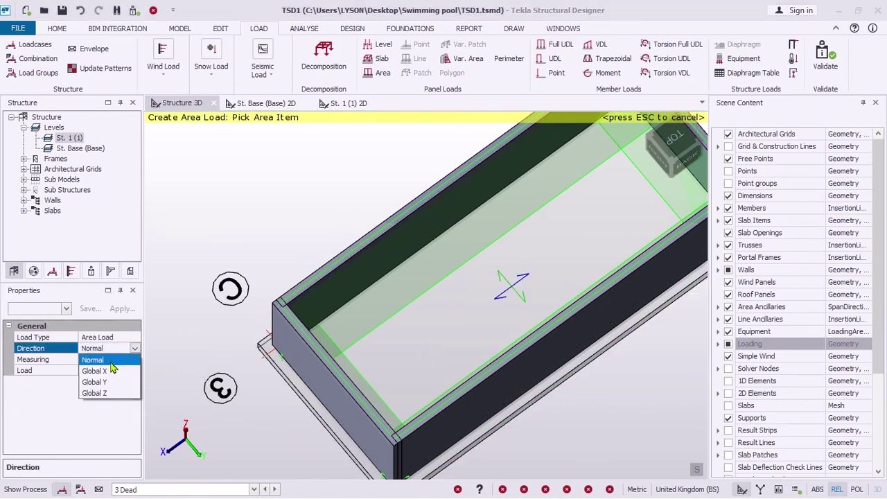
pyautogui.click(109, 394)
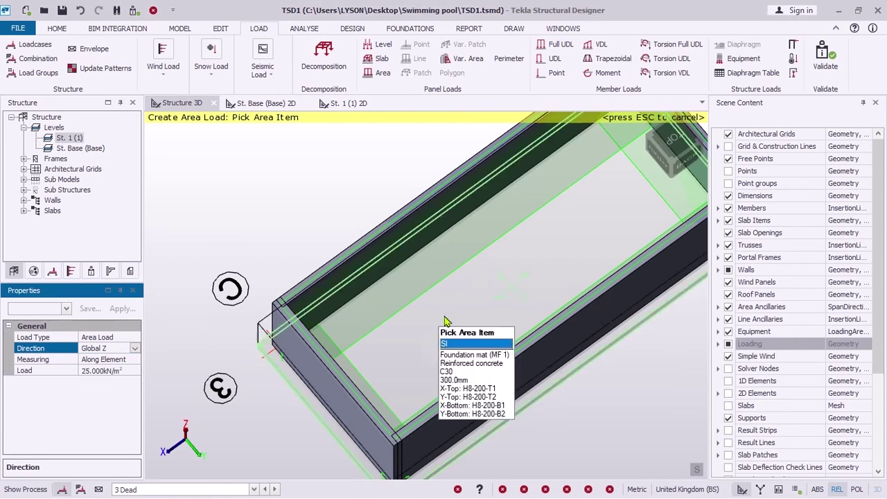
pyautogui.scroll(-5, 383, 405)
pyautogui.click(250, 346)
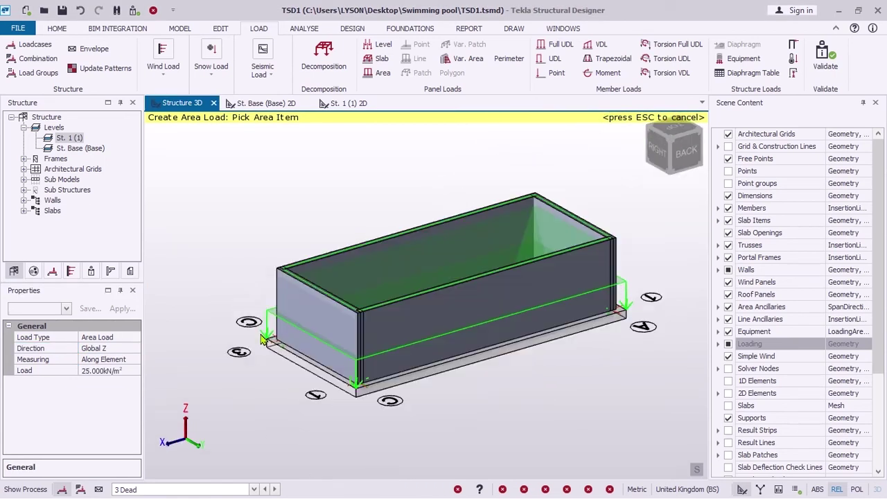
pyautogui.moveTo(249, 346); pyautogui.dragTo(493, 411, button='middle')
pyautogui.press('Escape')
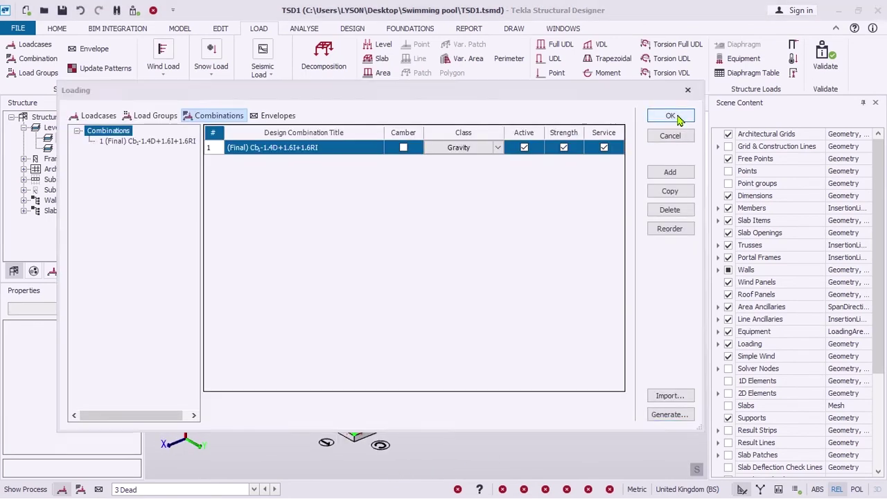
# Step: Run Design All (Static), with all four walls passing and W3 at 0.390 utilisation
pyautogui.click(670, 116)
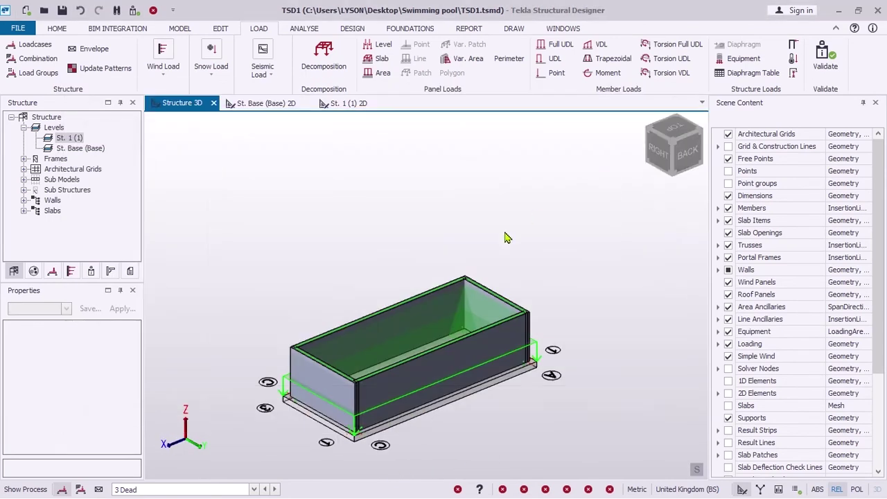
pyautogui.click(353, 30)
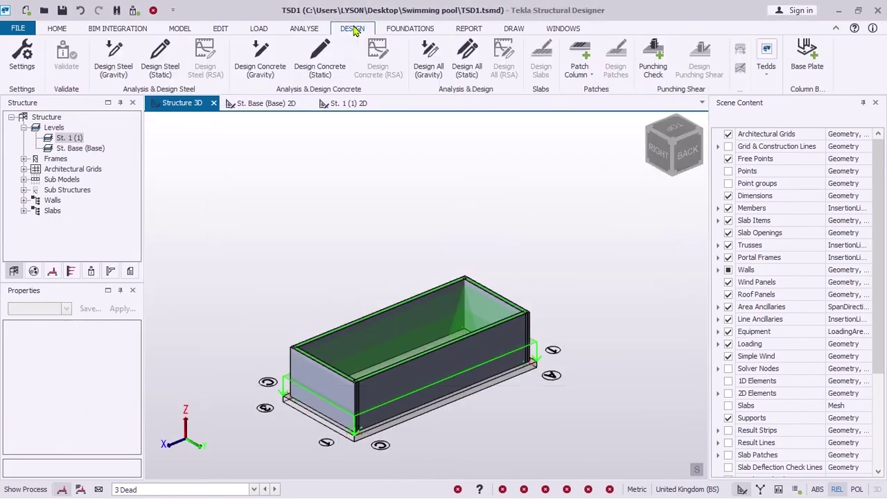
pyautogui.click(478, 70)
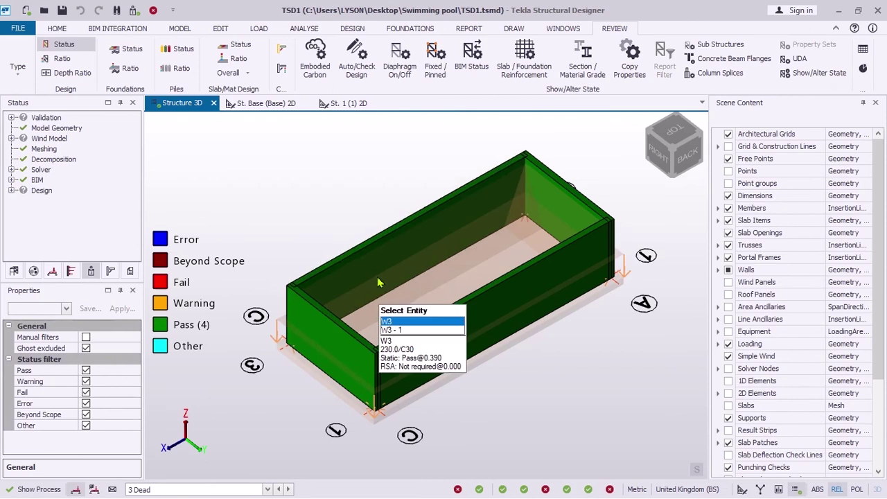
# Step: Select combination '2 Copy of (Final)' Cb1-1.4D+1.6I+1.6RI from the status-bar list
pyautogui.moveTo(370, 320); pyautogui.dragTo(352, 269, button='middle')
pyautogui.press('Escape')
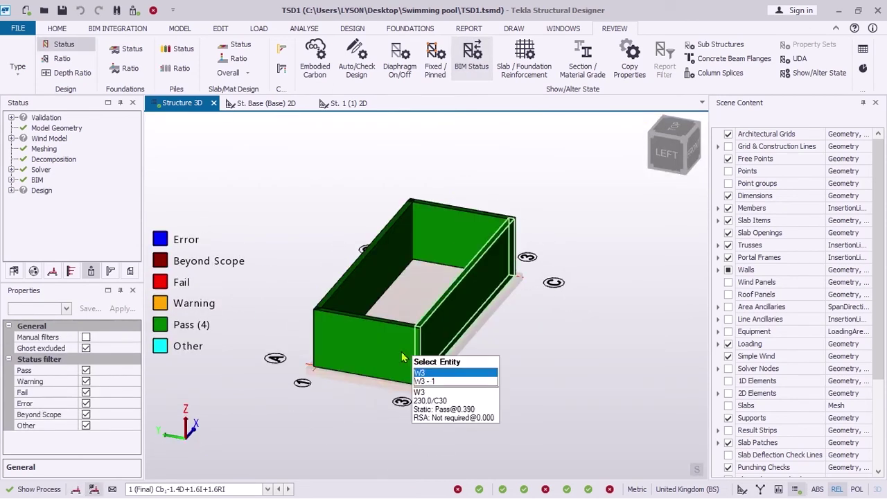
pyautogui.scroll(2, 346, 387)
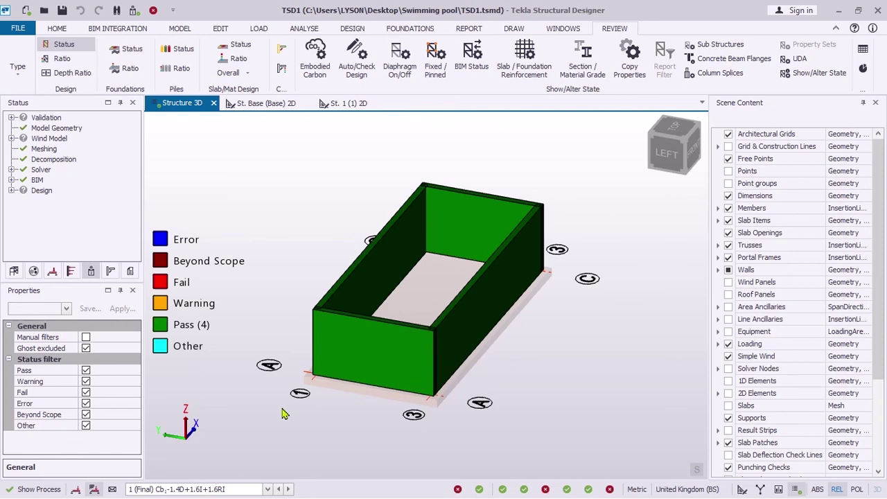
pyautogui.click(267, 489)
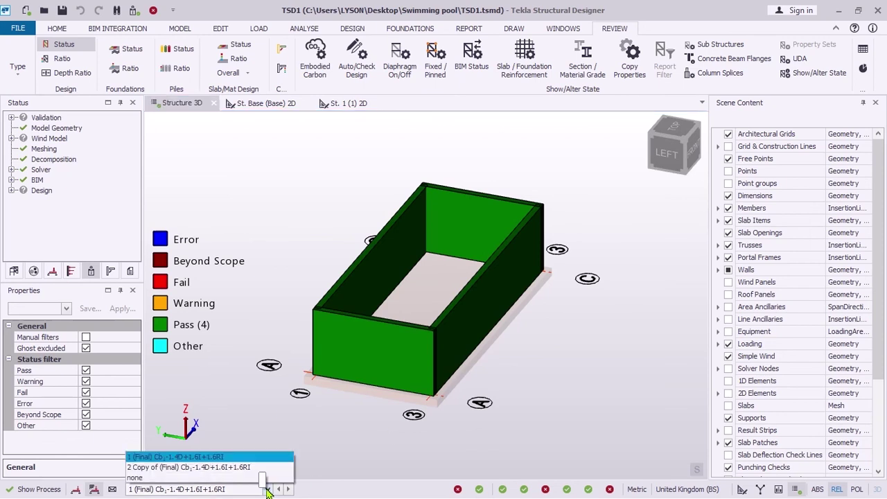
pyautogui.click(187, 467)
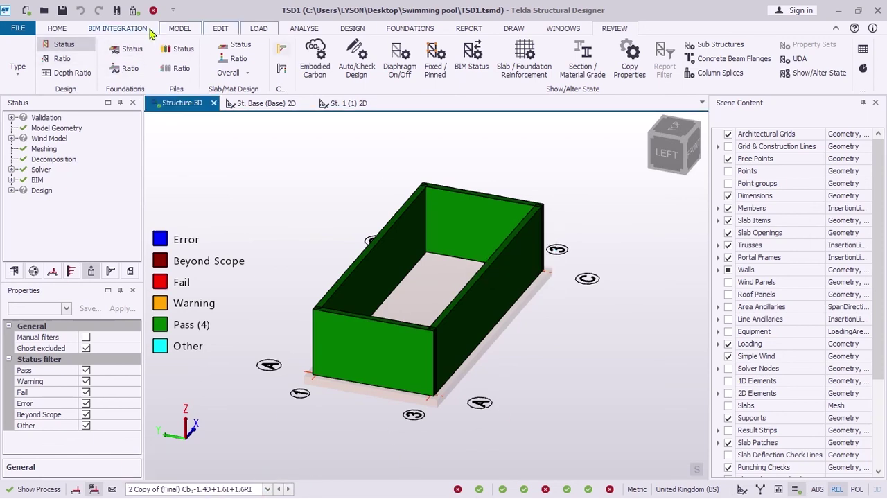
pyautogui.rightClick(178, 104)
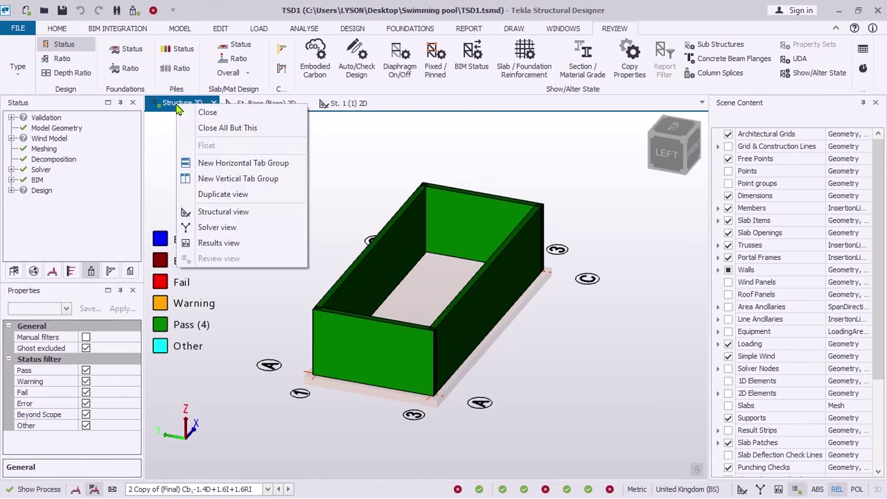
# Step: Show analysis results in the 3D view and orbit the deflection contours to an oblique top view
pyautogui.click(207, 248)
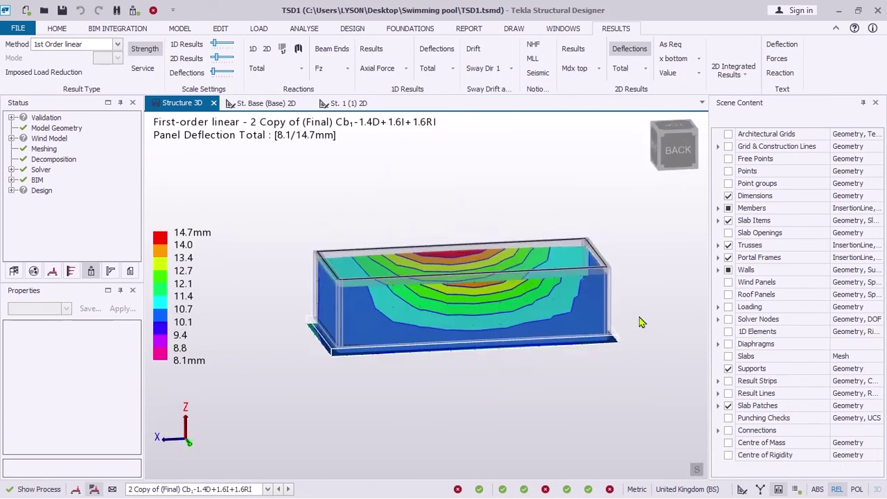
pyautogui.moveTo(393, 426); pyautogui.dragTo(600, 450, button='middle')
pyautogui.moveTo(349, 269); pyautogui.dragTo(574, 248, button='middle')
# Step: Add a new Concrete Wall Detail drawing, TSD1 Concrete Wall Detail, in Drawing Management
pyautogui.click(514, 28)
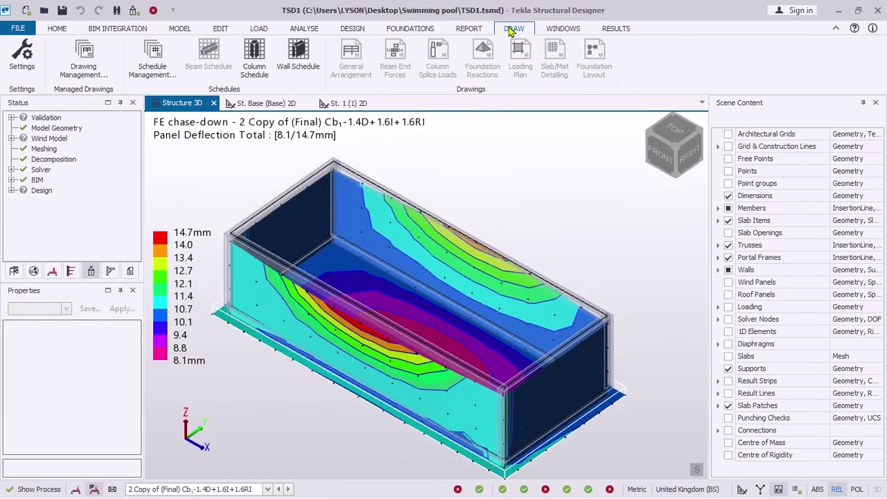
pyautogui.click(84, 59)
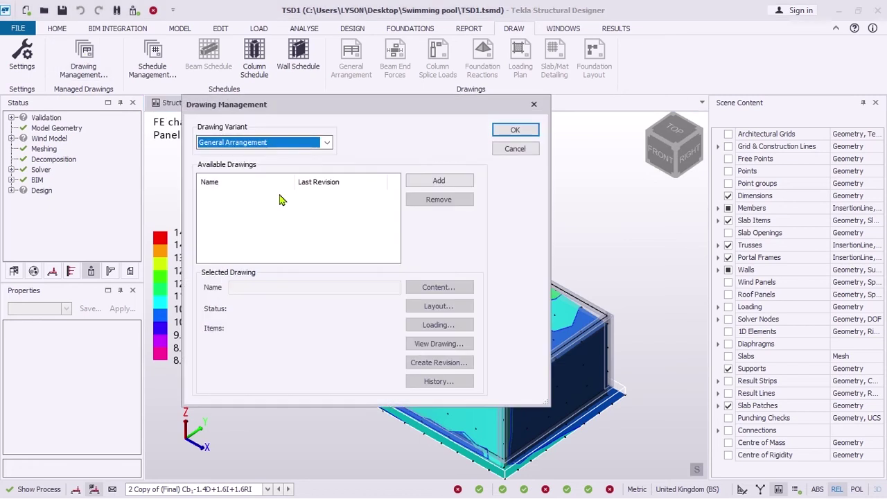
pyautogui.click(326, 142)
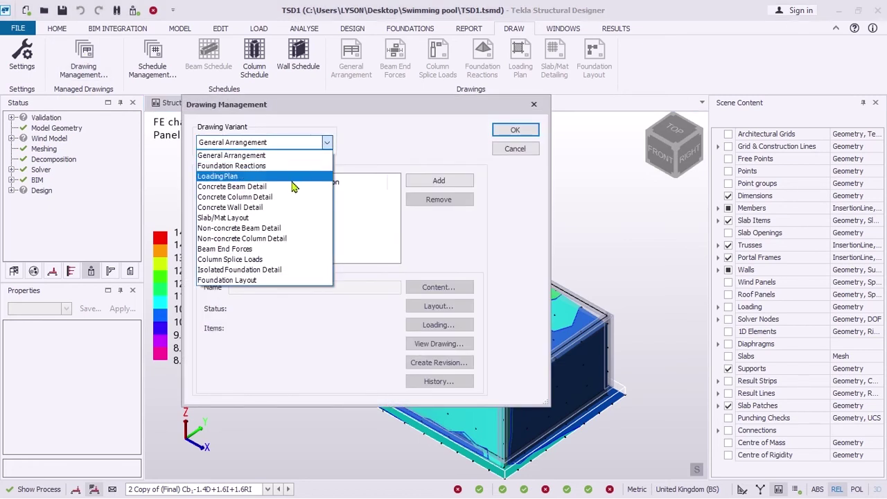
pyautogui.click(293, 208)
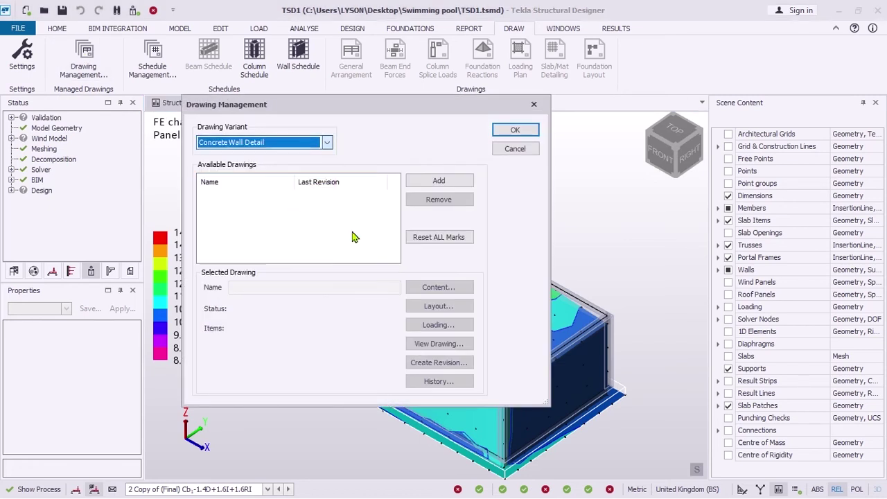
pyautogui.click(447, 182)
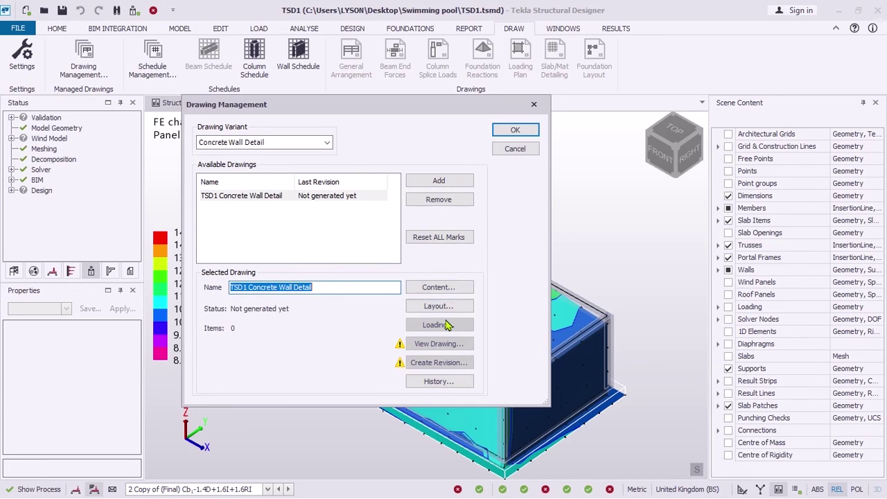
# Step: Add walls W1, W2, W3 and W4 to the drawing content and confirm
pyautogui.click(437, 287)
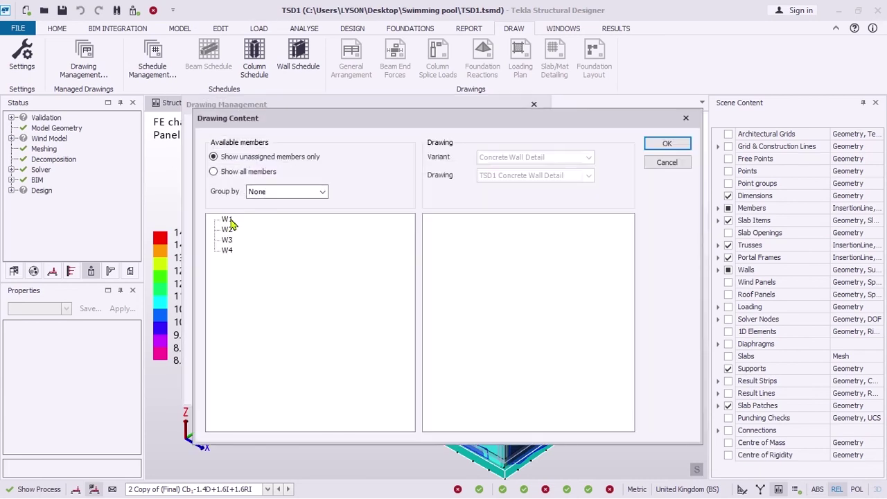
pyautogui.moveTo(497, 261); pyautogui.dragTo(484, 261)
pyautogui.moveTo(228, 220); pyautogui.dragTo(470, 258)
pyautogui.moveTo(226, 223); pyautogui.dragTo(472, 258)
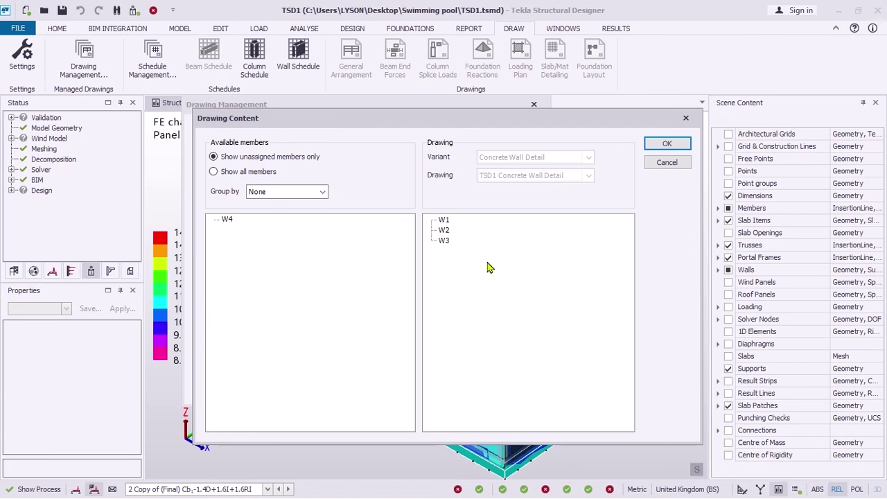
pyautogui.moveTo(231, 222)
pyautogui.mouseDown()
pyautogui.moveTo(293, 221)
pyautogui.moveTo(468, 263)
pyautogui.mouseUp()
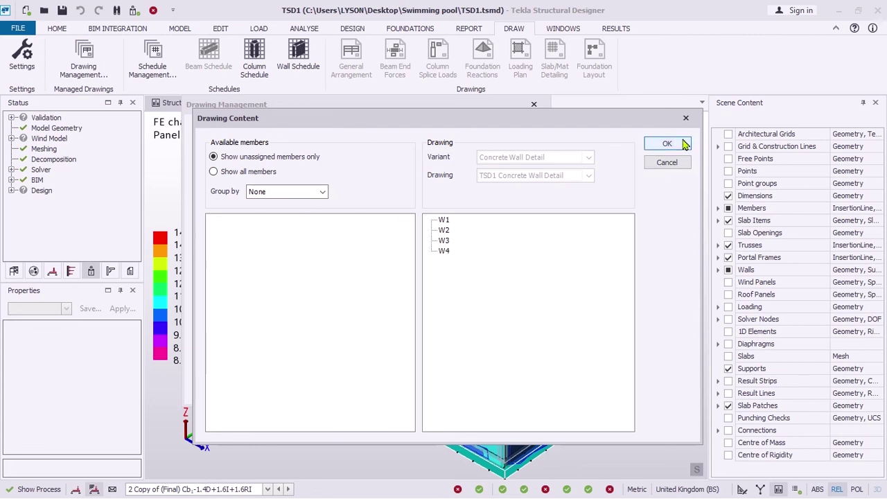
pyautogui.click(676, 143)
# Step: View the wall detail drawing in AutoCAD with the default DXF export settings, zoomed in
pyautogui.click(451, 343)
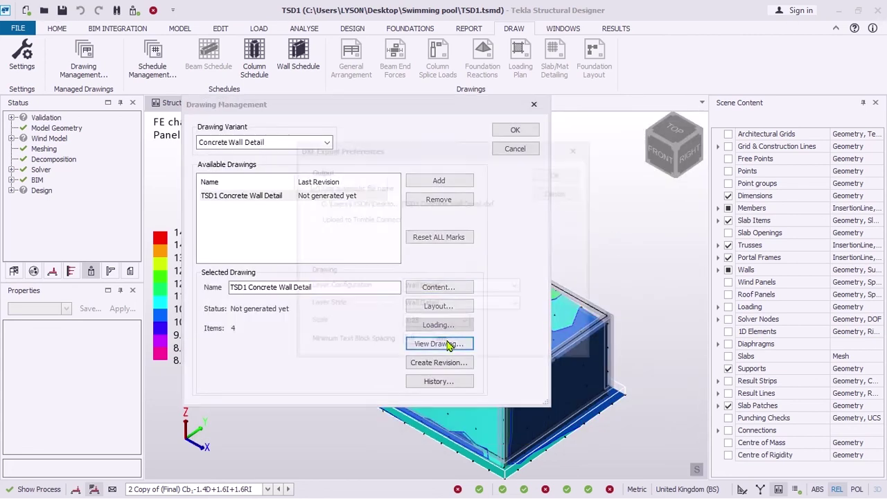
pyautogui.click(560, 171)
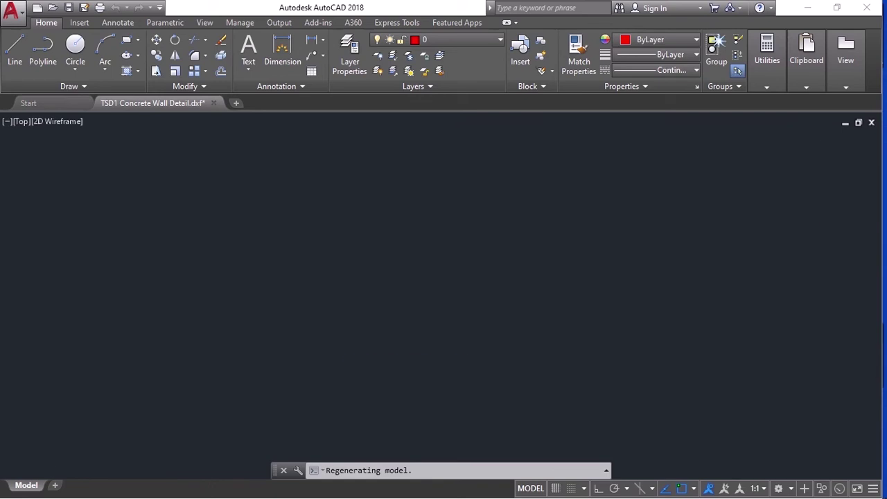
pyautogui.scroll(5, 367, 360)
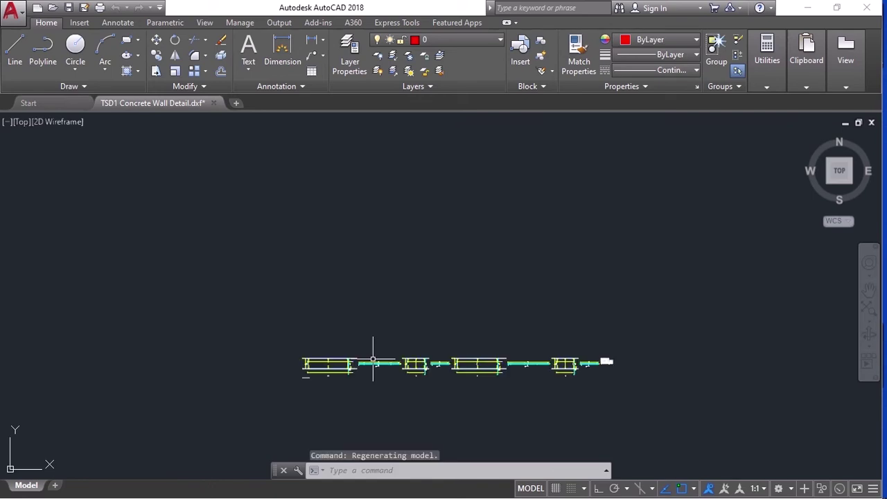
pyautogui.scroll(2, 397, 350)
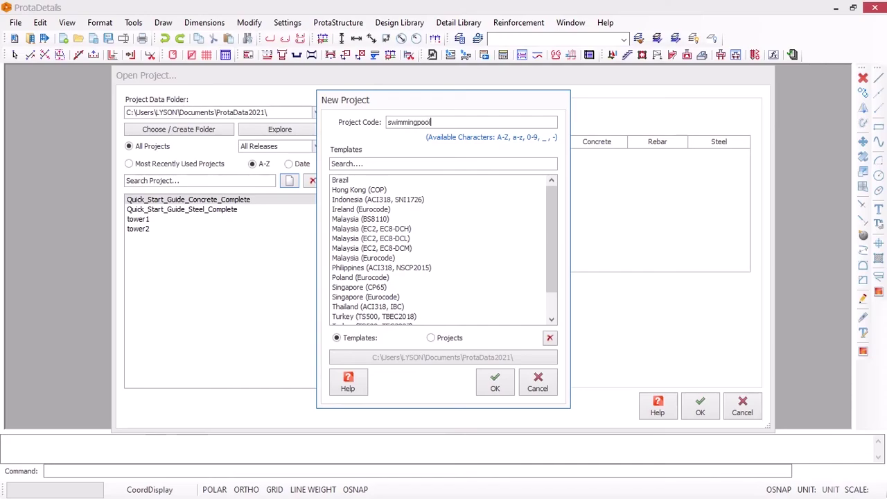
# Step: Create the swimmingpool project from the UK (BS8110) template
pyautogui.scroll(-1, 448, 248)
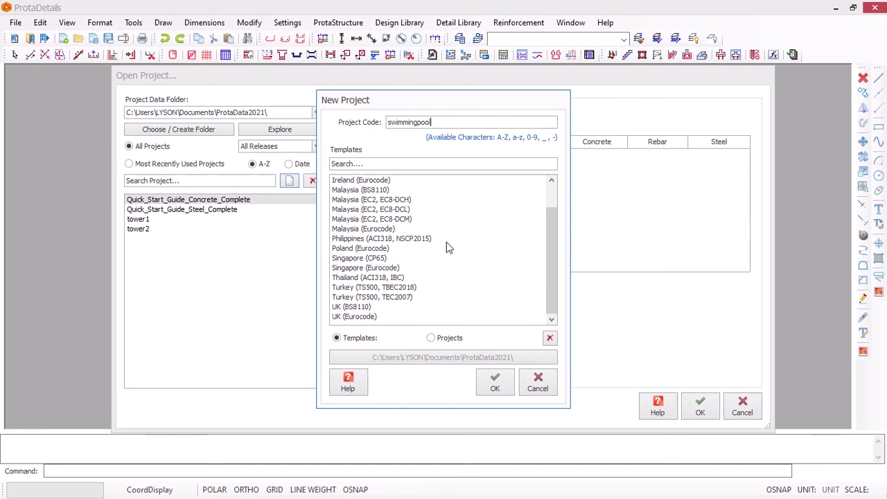
pyautogui.click(369, 309)
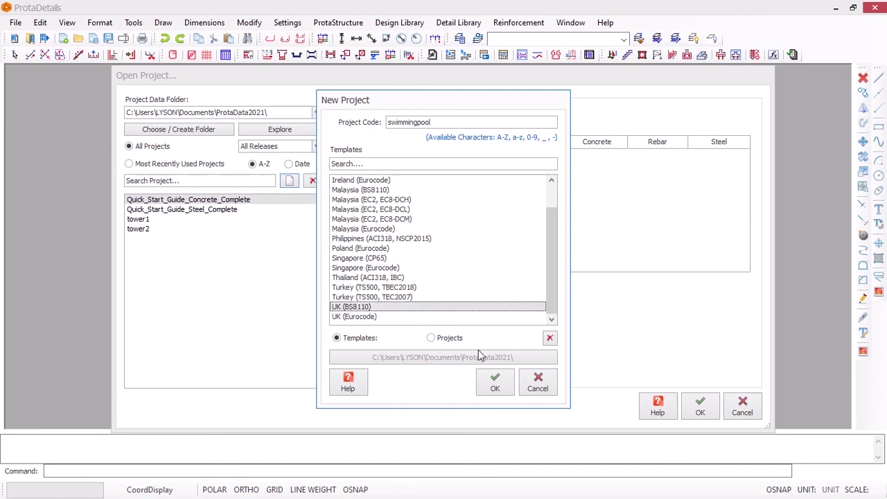
pyautogui.click(495, 387)
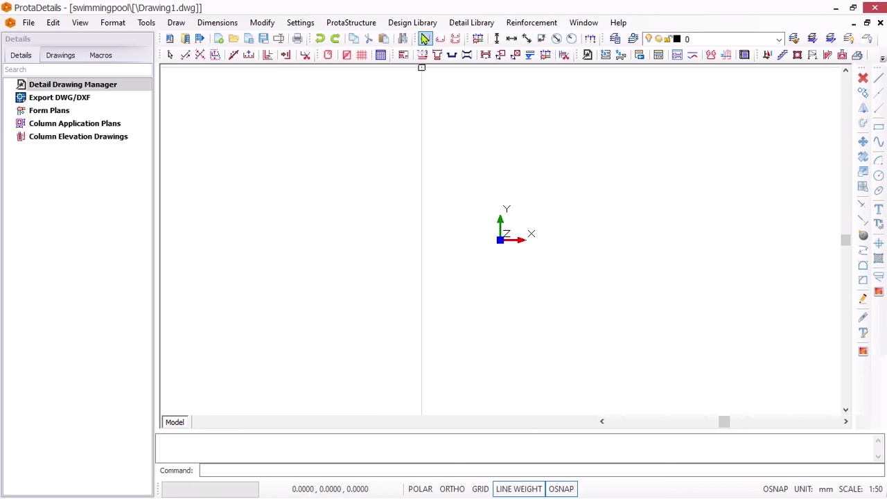
# Step: Start a Pool design, replace it with the stepped-floor gallery pool, and show its properties
pyautogui.click(422, 24)
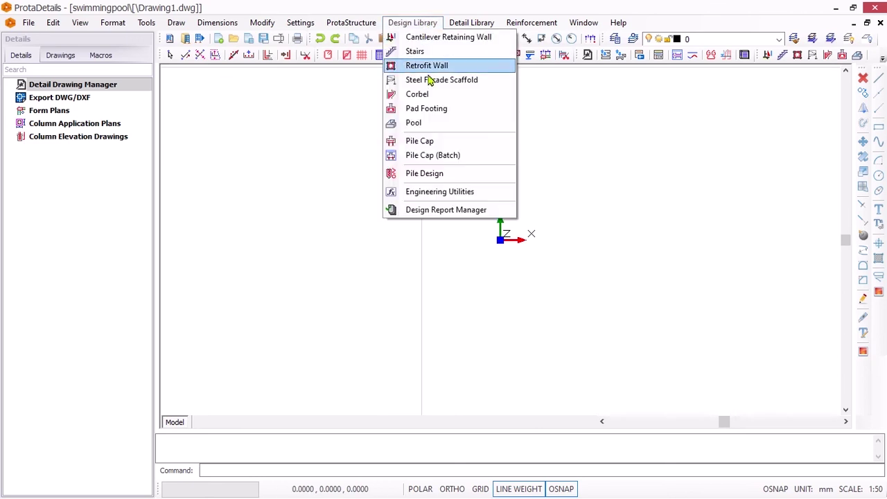
pyautogui.click(422, 124)
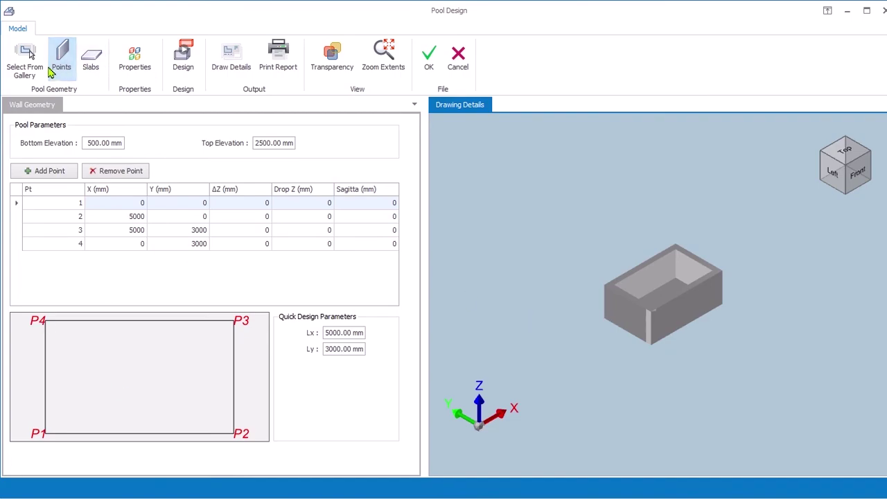
pyautogui.click(22, 66)
pyautogui.click(21, 65)
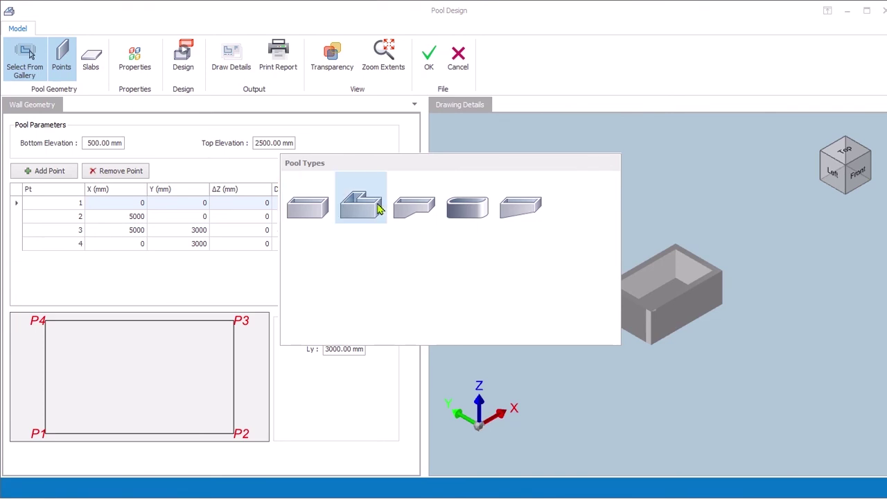
pyautogui.click(409, 203)
pyautogui.click(455, 298)
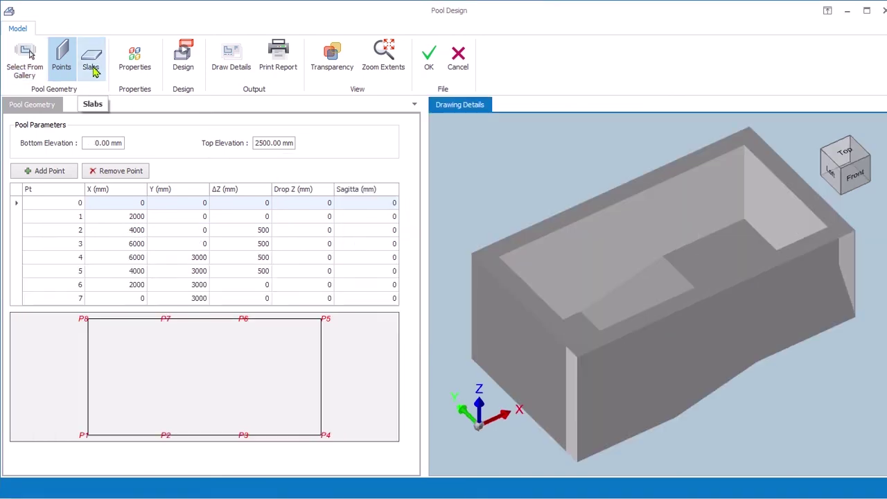
pyautogui.click(131, 61)
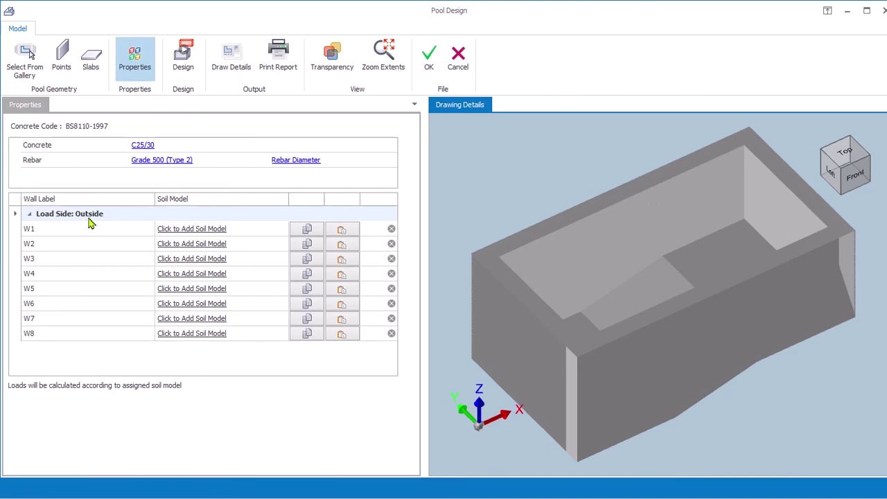
# Step: Add wall W1's soil model and review its soil profile, surcharges and pressure results
pyautogui.click(182, 229)
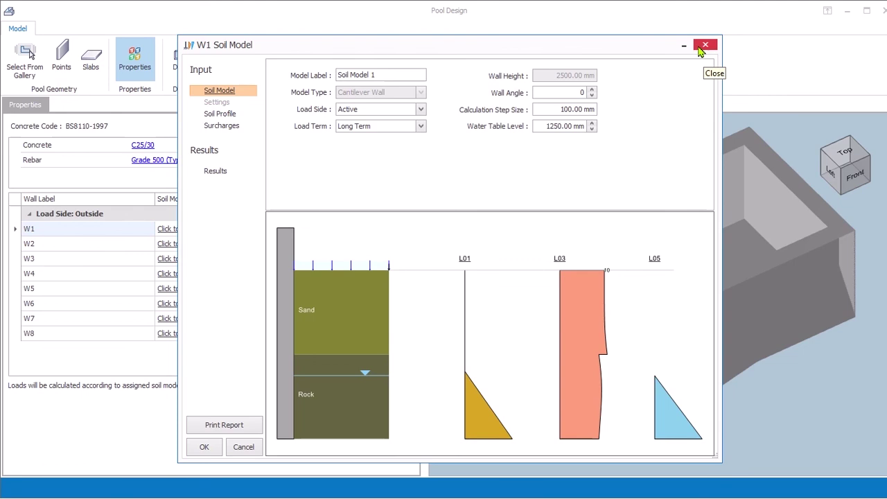
pyautogui.click(217, 116)
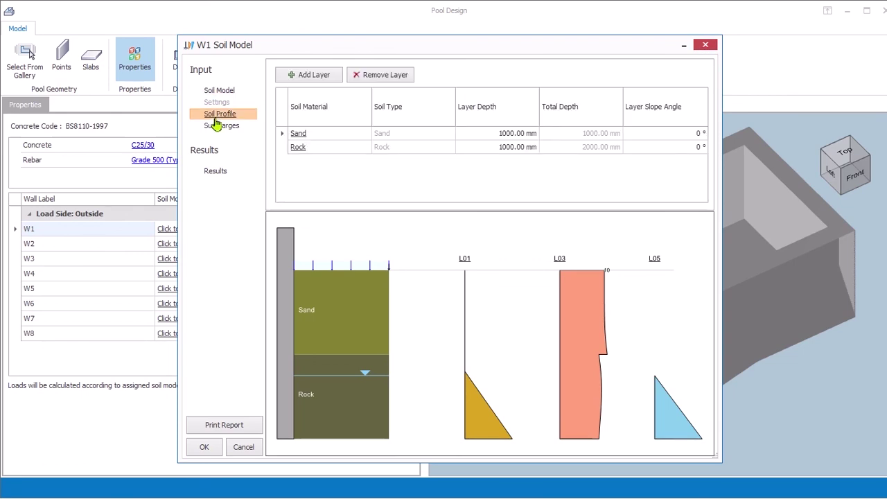
pyautogui.click(220, 126)
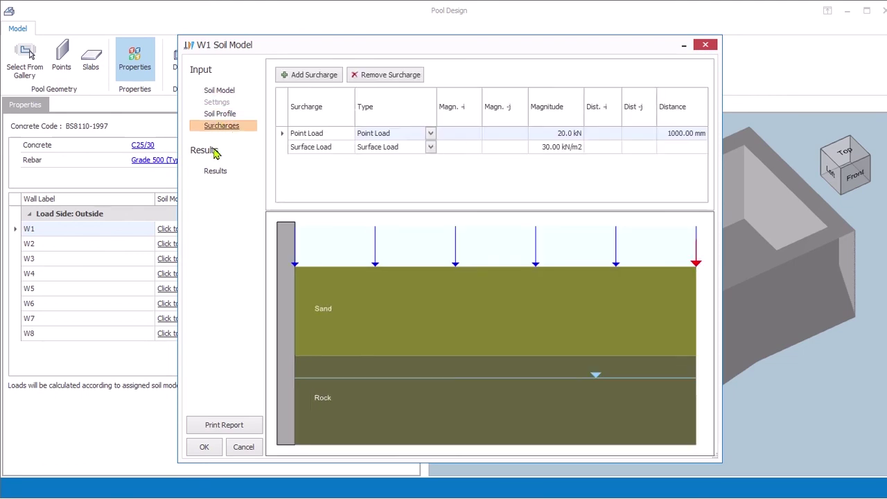
pyautogui.click(216, 172)
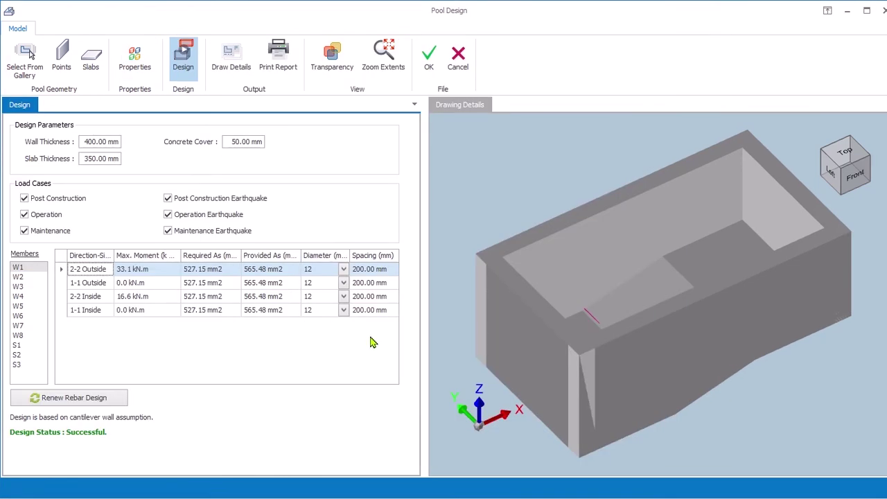
# Step: Inspect the rebar cage with transparency on, then accept the pool design
pyautogui.click(330, 70)
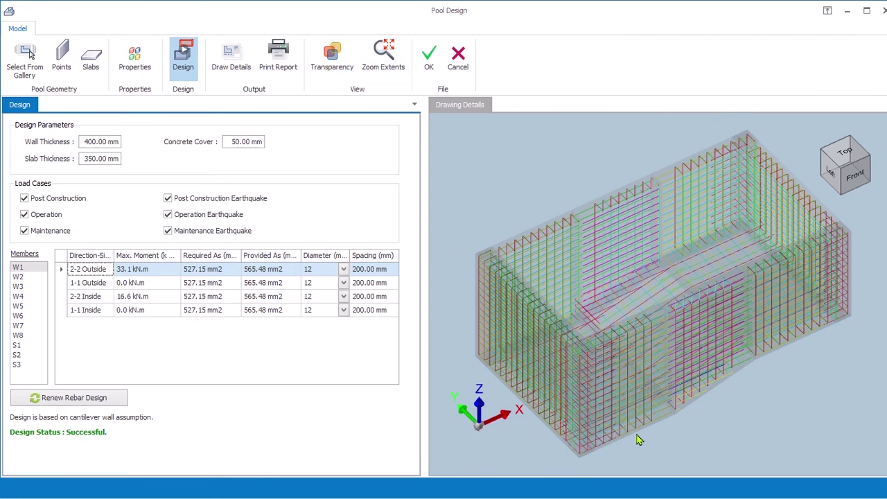
pyautogui.scroll(3, 638, 441)
pyautogui.scroll(-5, 636, 439)
pyautogui.scroll(10, 628, 436)
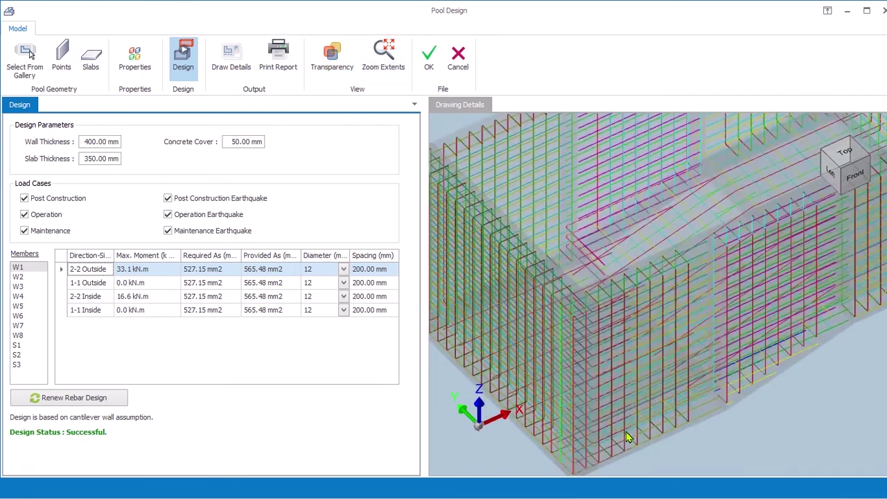
pyautogui.scroll(-5, 607, 375)
pyautogui.scroll(1, 679, 314)
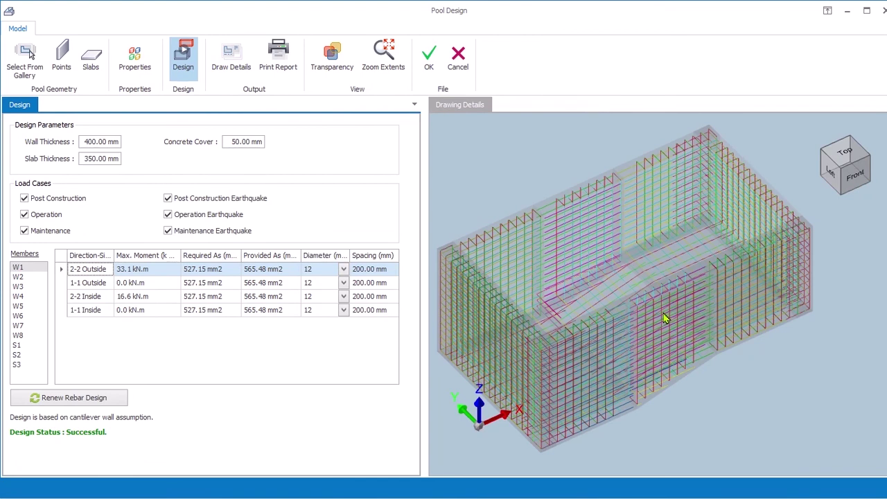
pyautogui.click(429, 55)
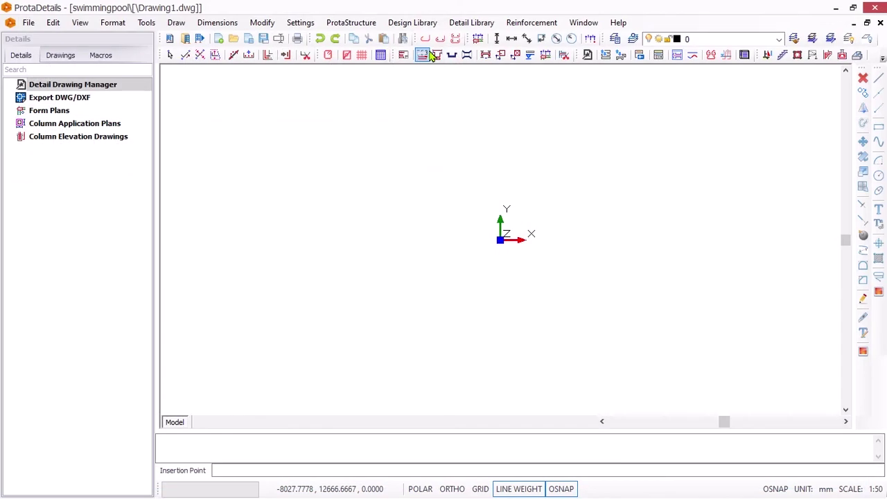
# Step: Place the pool reinforcement plan and Pool Quantity Table in Drawing1.dwg and inspect them
pyautogui.click(440, 240)
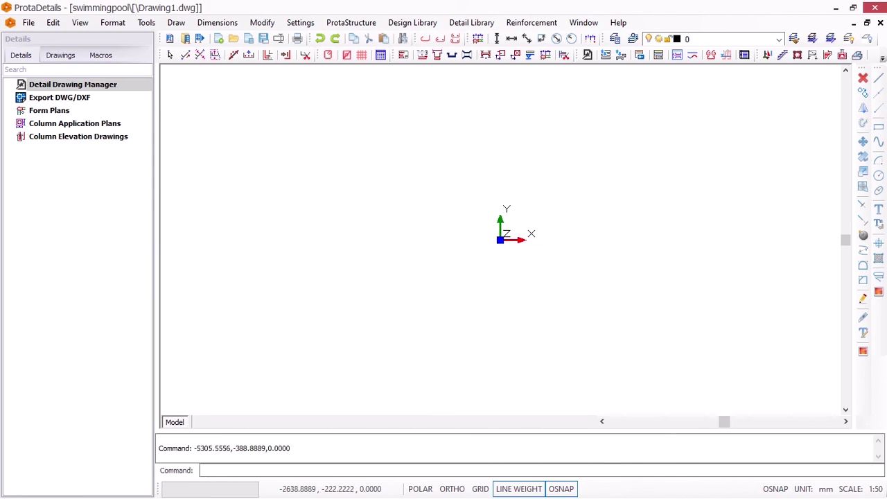
pyautogui.scroll(-5, 309, 325)
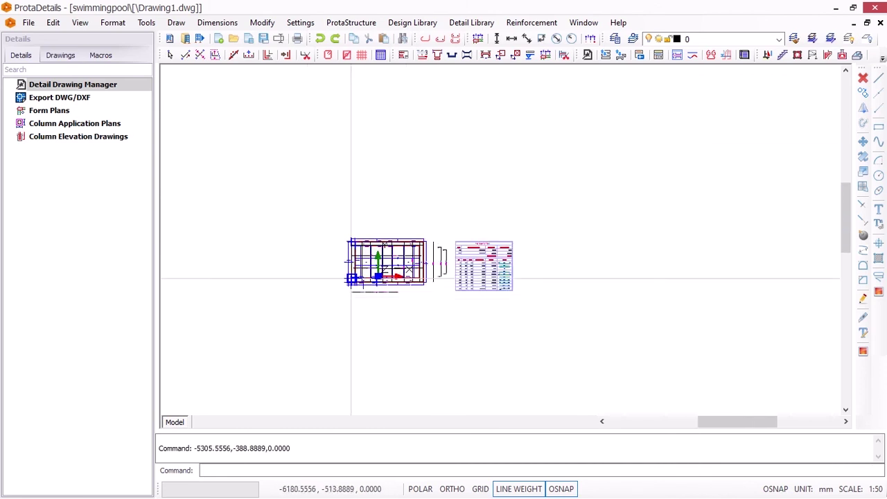
pyautogui.scroll(5, 391, 228)
pyautogui.scroll(10, 391, 229)
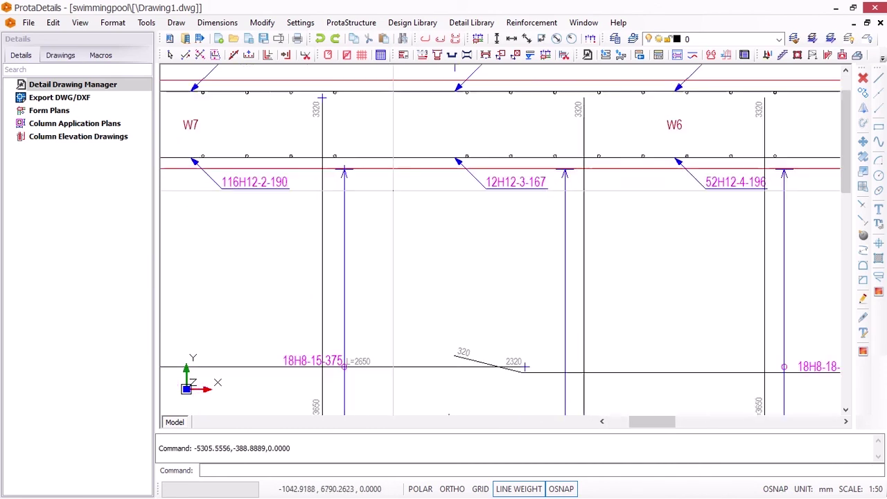
pyautogui.scroll(-10, 392, 183)
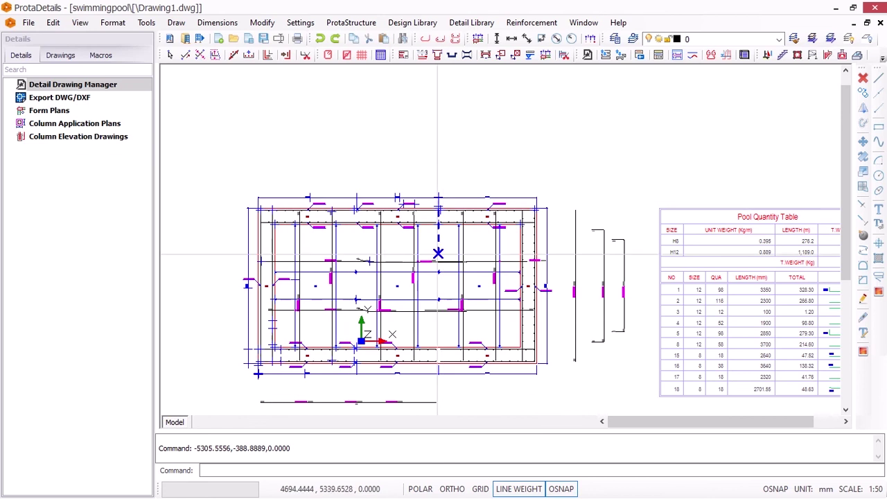